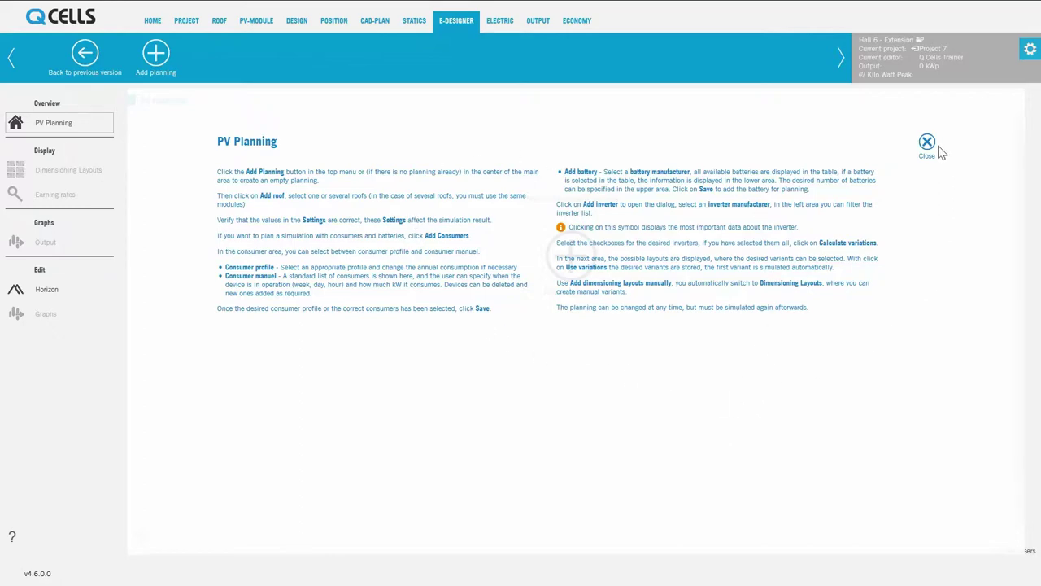
- Close the PV Planning help overlay to reveal the empty E-Designer planning page
left_click(935, 150)
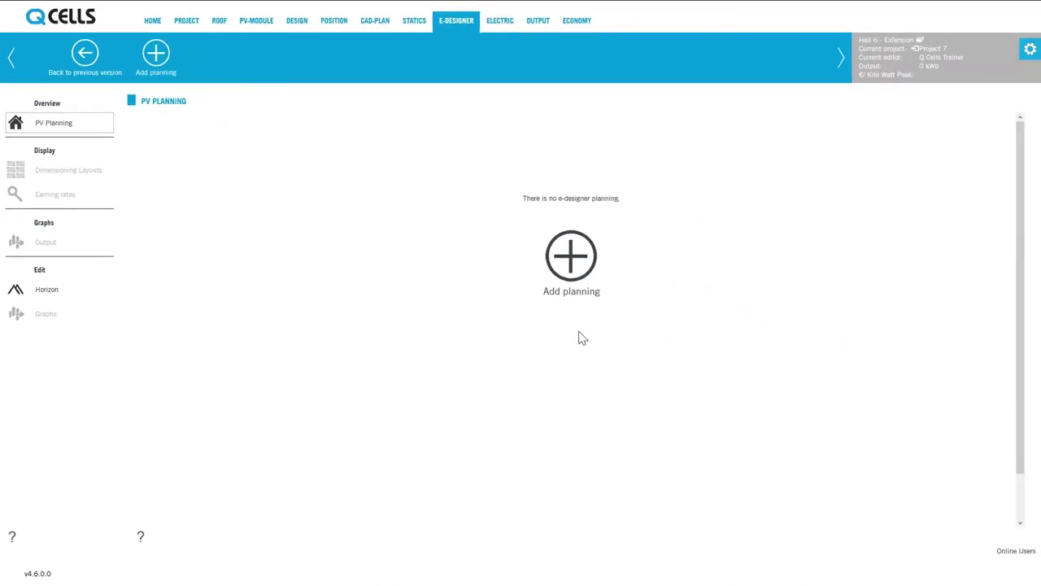
- Add a new planning and rename the default 'PV Planning #1' to 'Example 1'
left_click(572, 284)
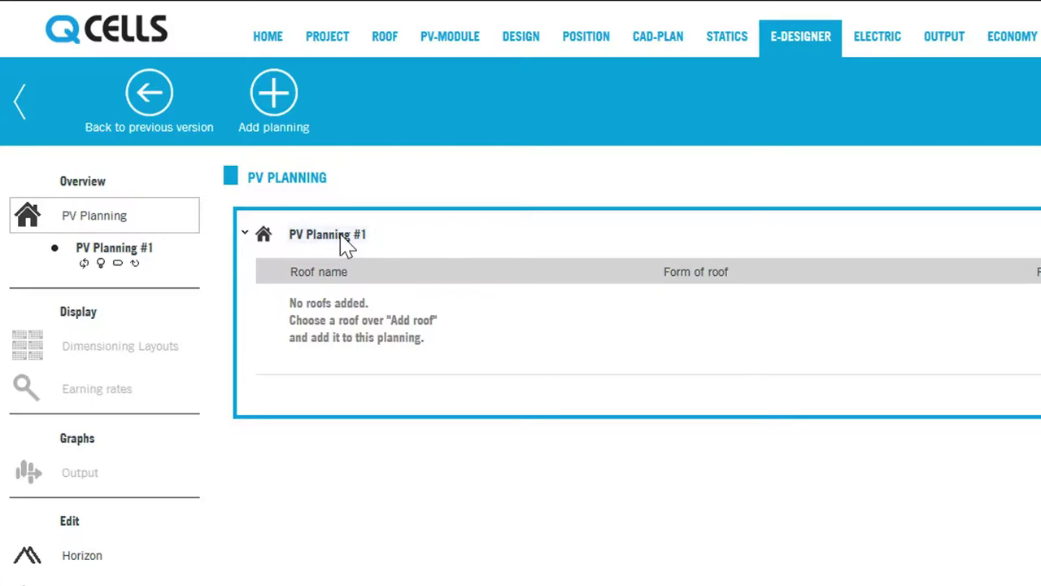
left_click(347, 244)
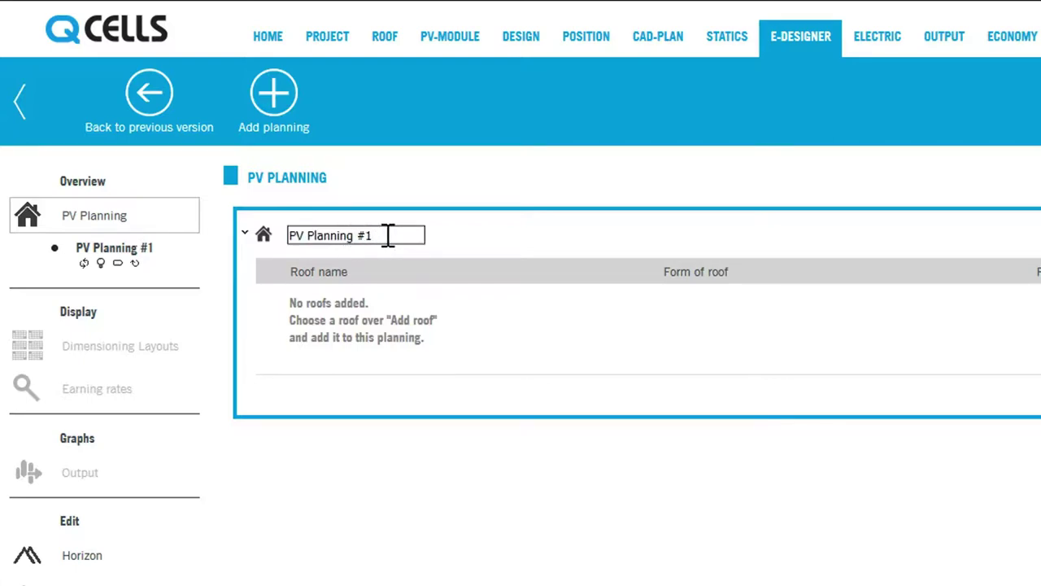
left_click_drag(388, 233, 251, 225)
type("Ex")
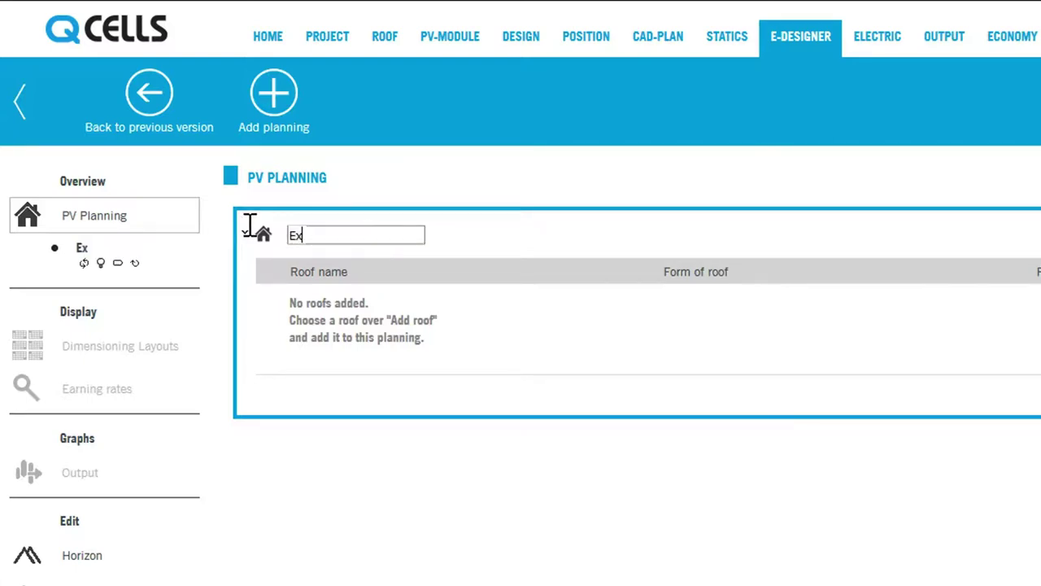
type("ample")
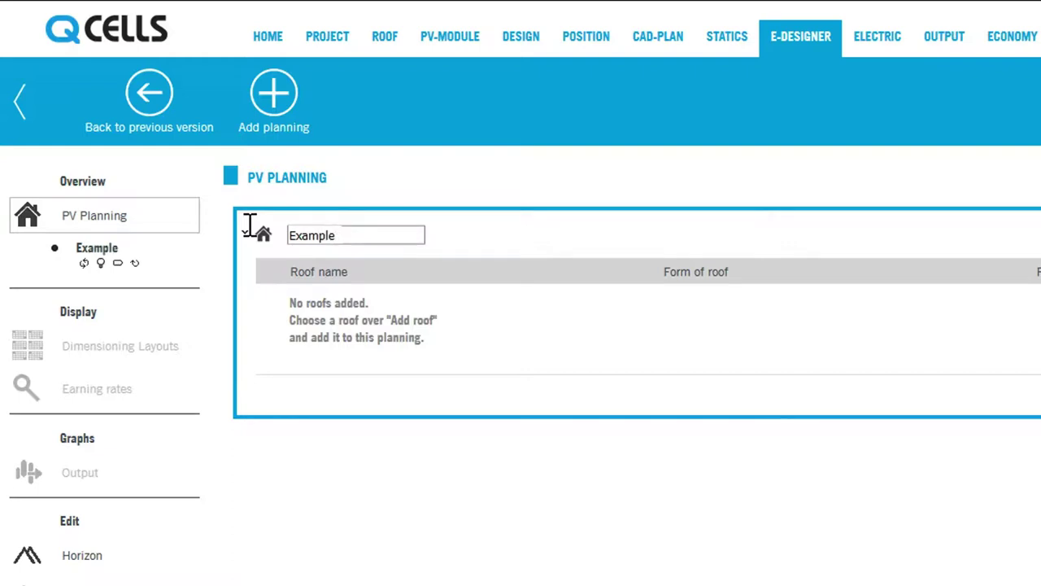
type(" 1")
key("Return")
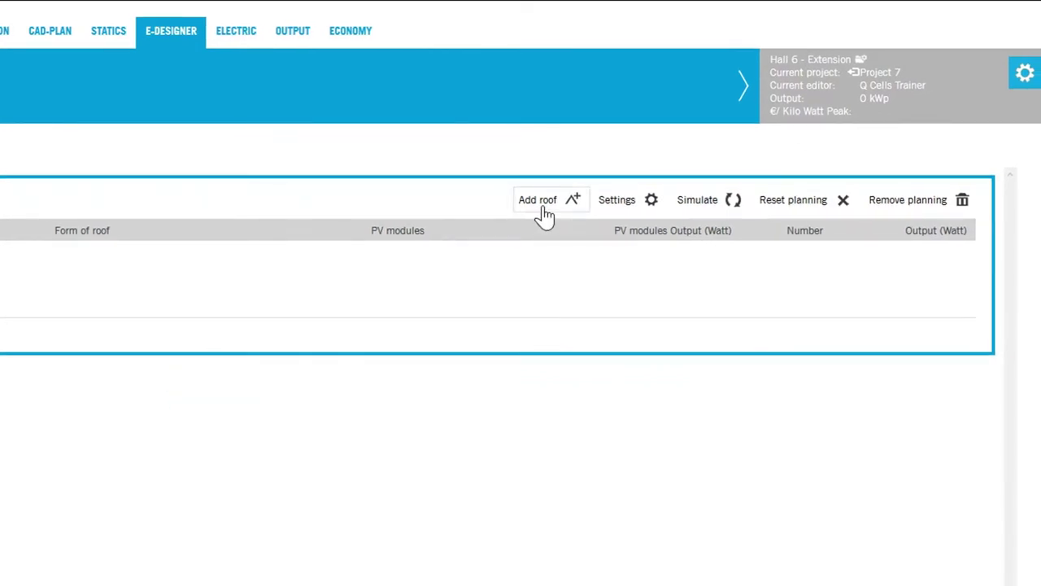
- Add the Hall 6 - Extension (West) and (East) roofs, then review settings without changes
left_click(544, 210)
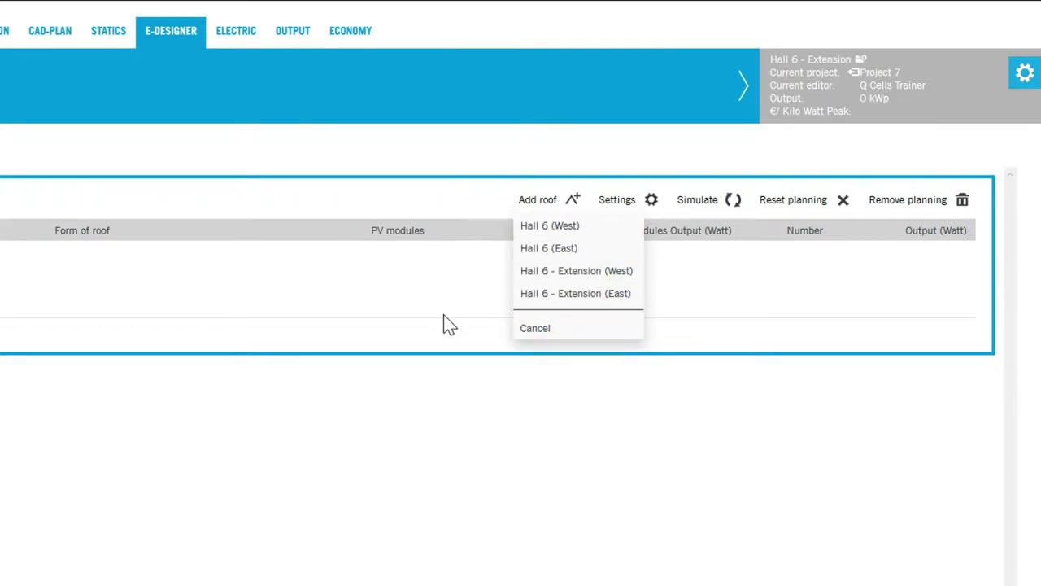
left_click(543, 273)
left_click(560, 217)
left_click(560, 298)
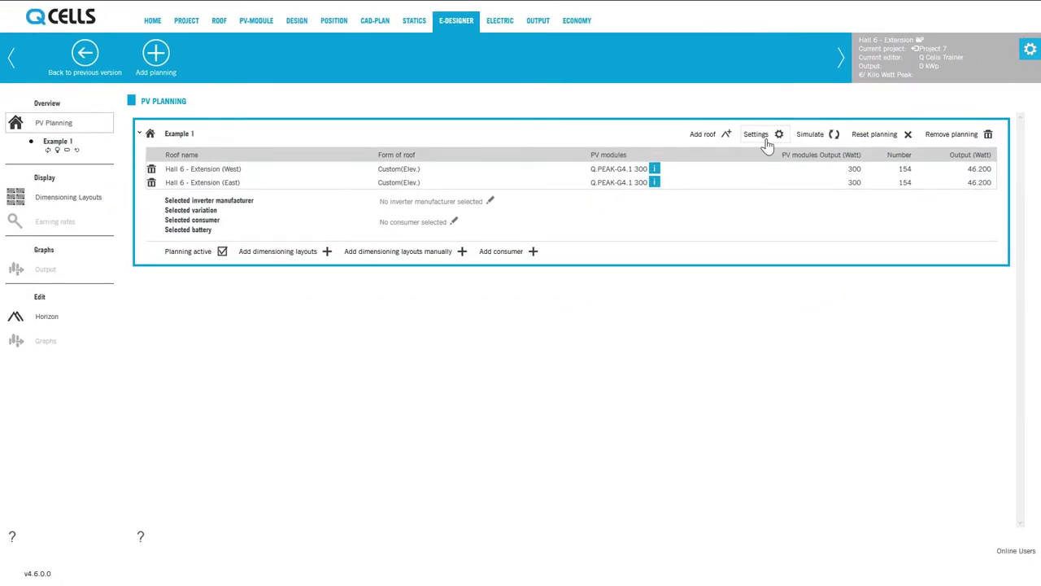
left_click(757, 134)
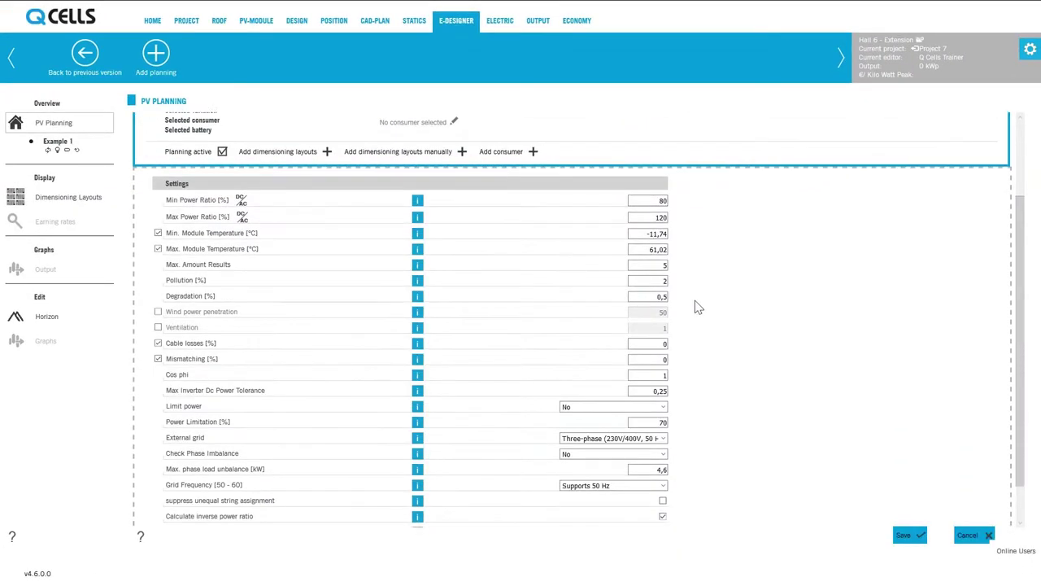
left_click(961, 510)
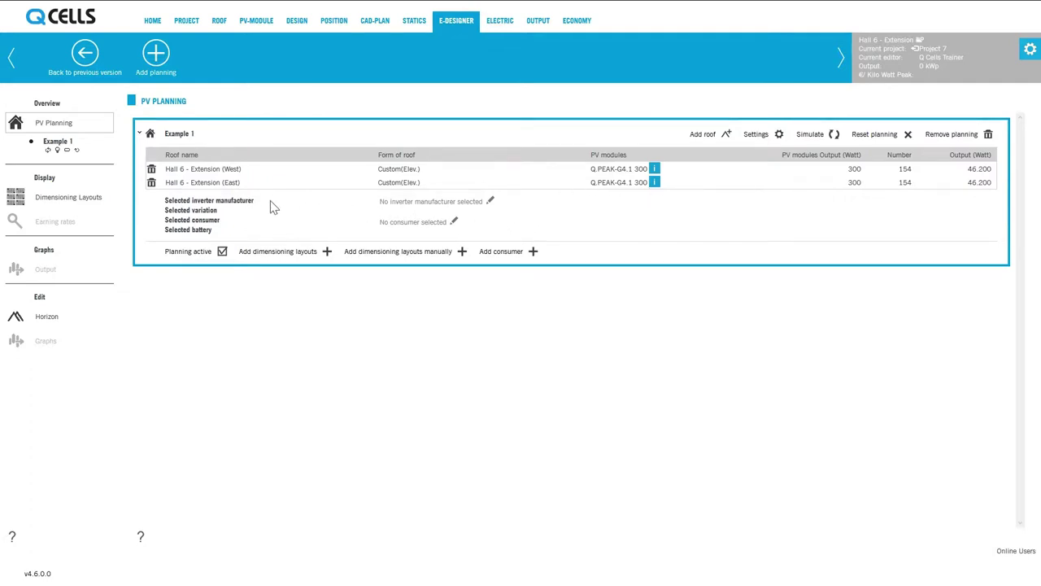
- Set the inverter manufacturer to Hanwha Q CELLS GmbH and calculate the layout variations
left_click(490, 202)
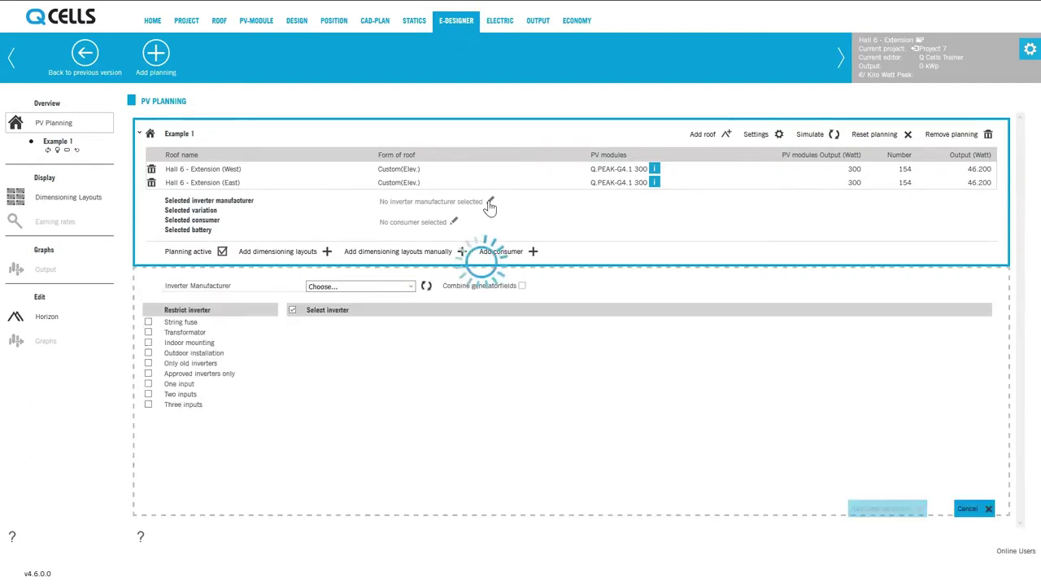
left_click(410, 286)
left_click(399, 325)
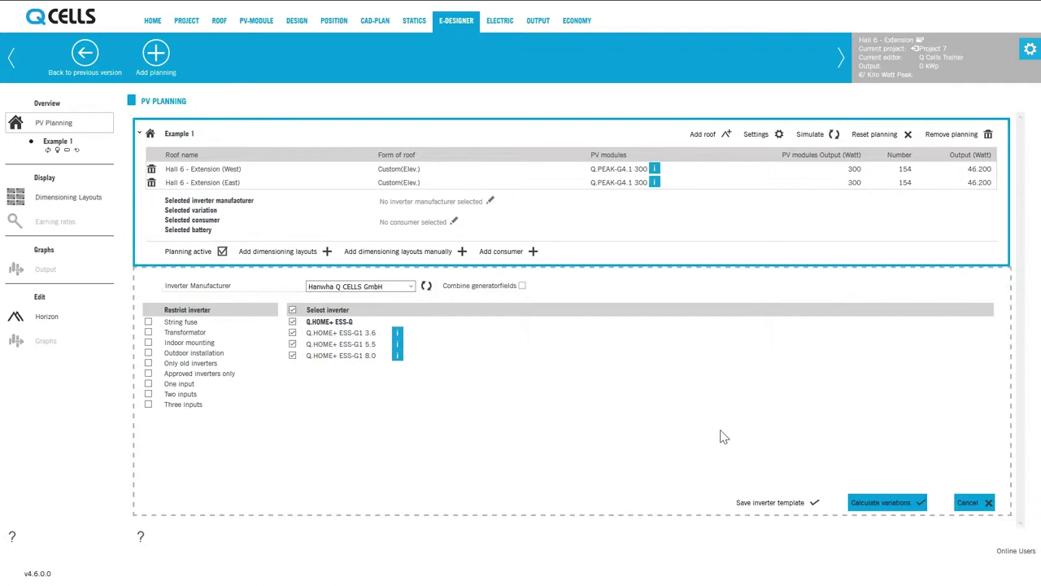
left_click(870, 502)
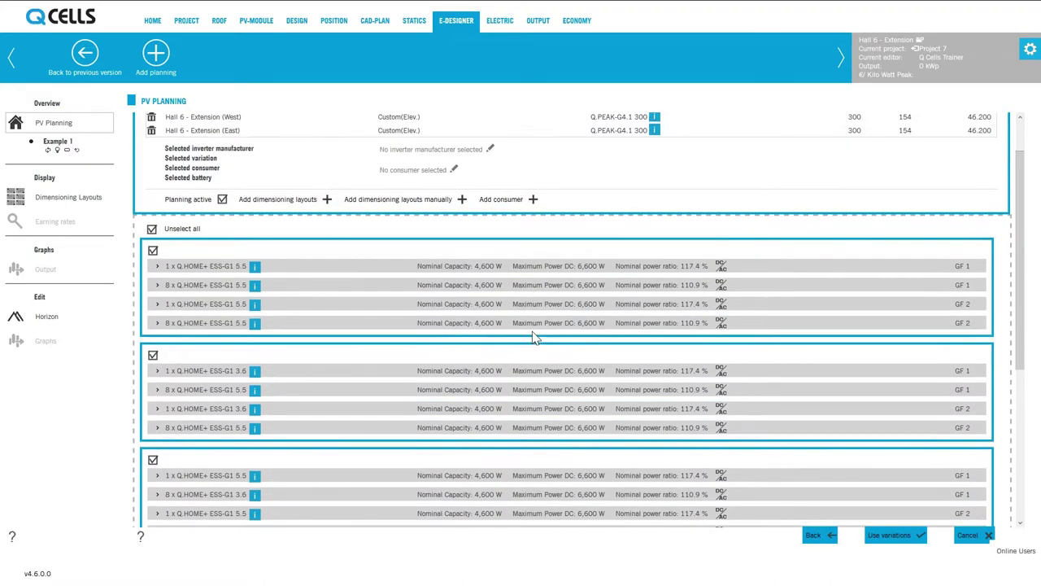
- After inspecting the first layout's details, keep only the first two variation groups and apply them
scroll(532, 334, "down", 10)
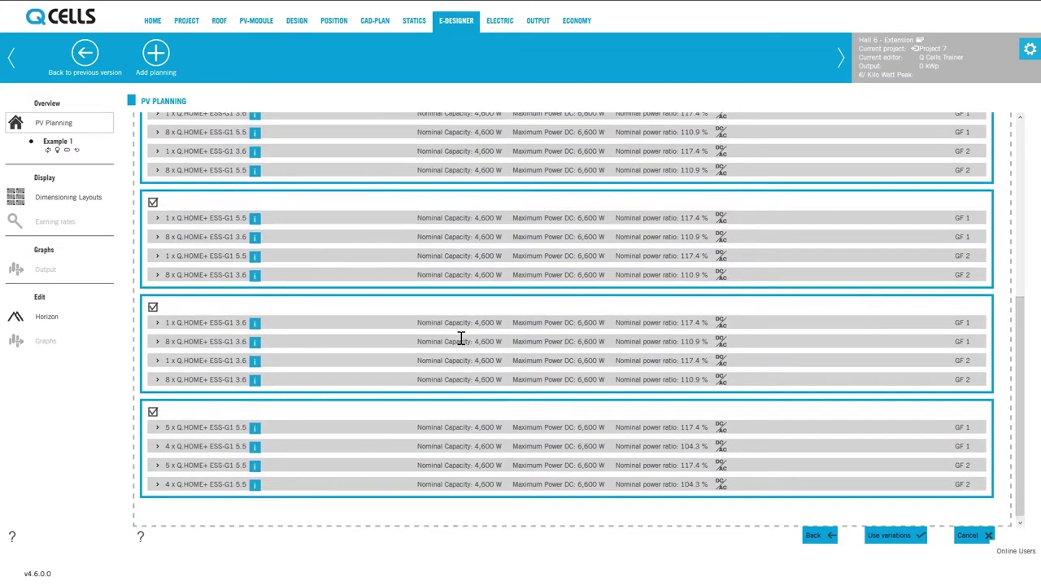
scroll(461, 338, "up", 10)
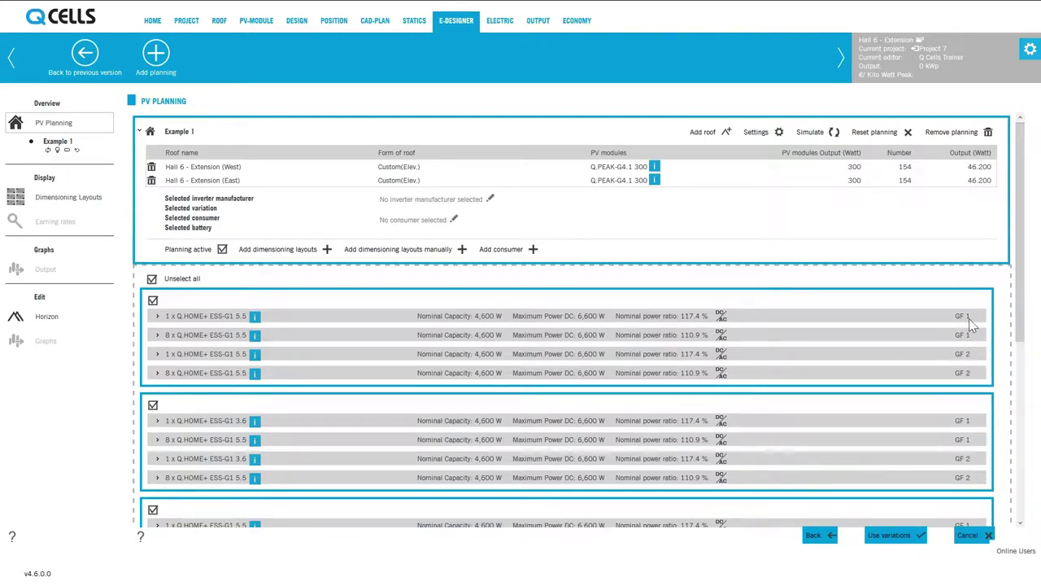
left_click(157, 318)
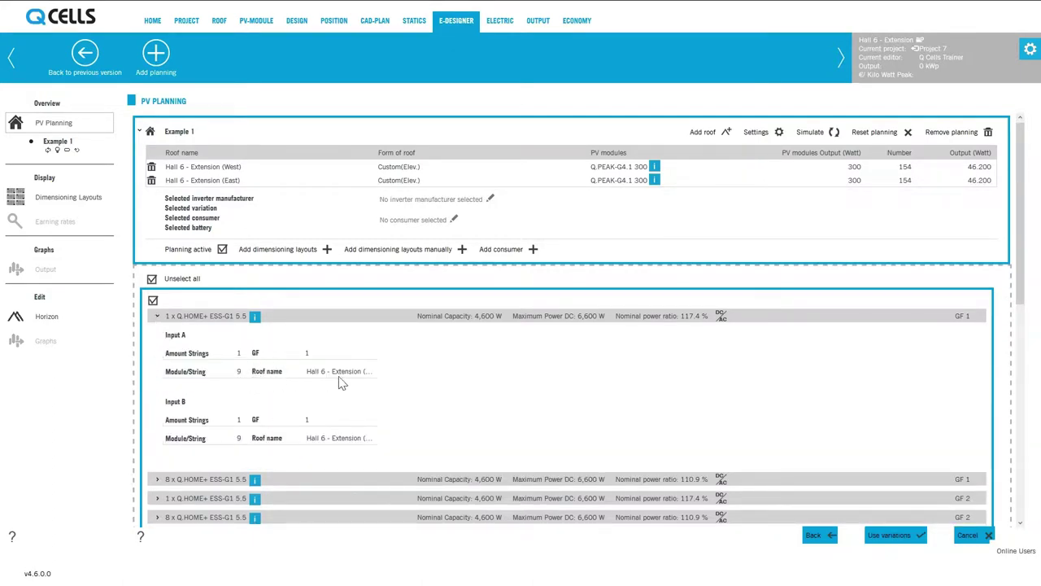
left_click(157, 317)
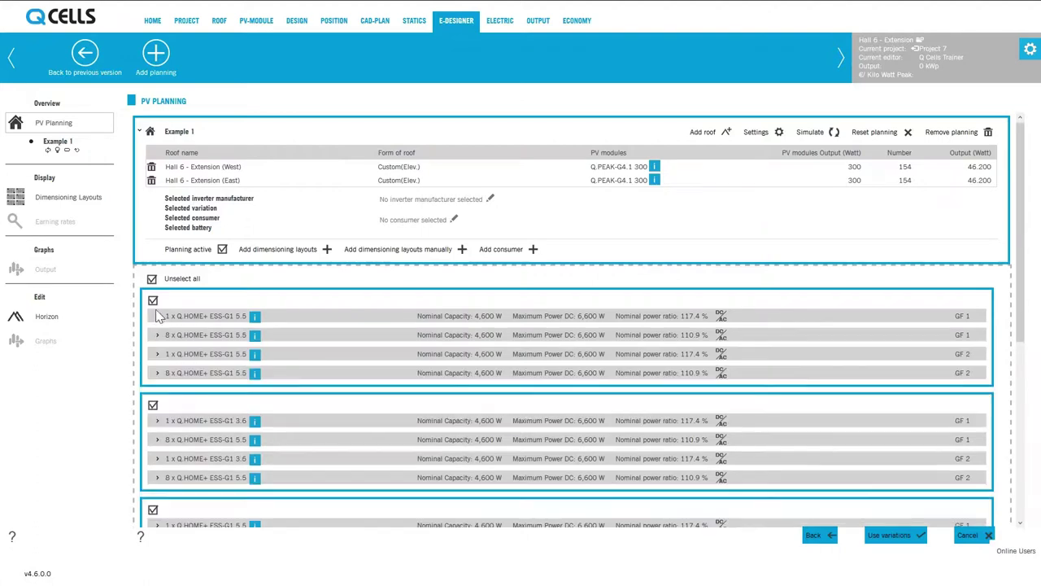
left_click(151, 279)
left_click(153, 300)
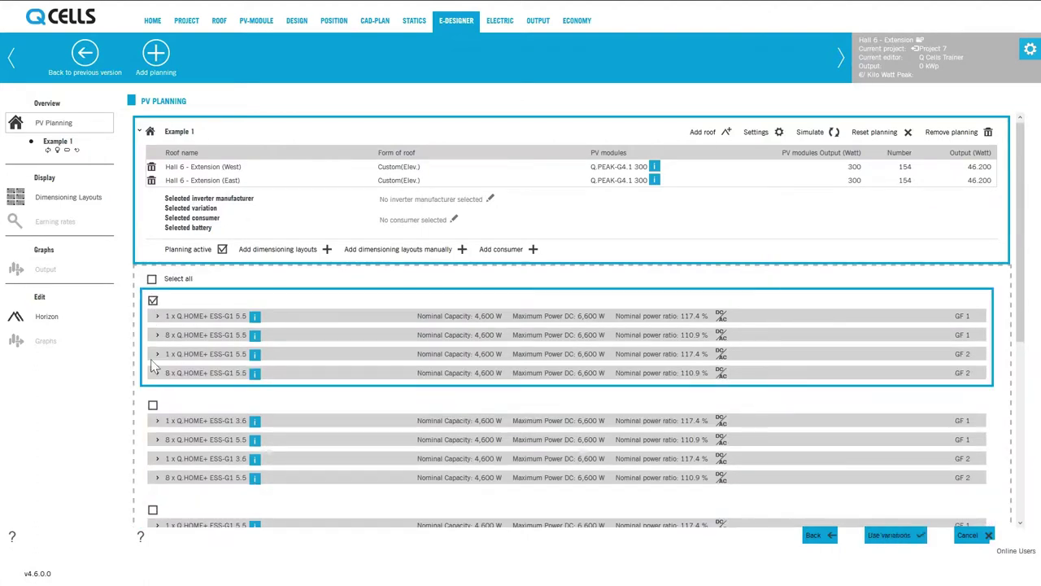
left_click(153, 405)
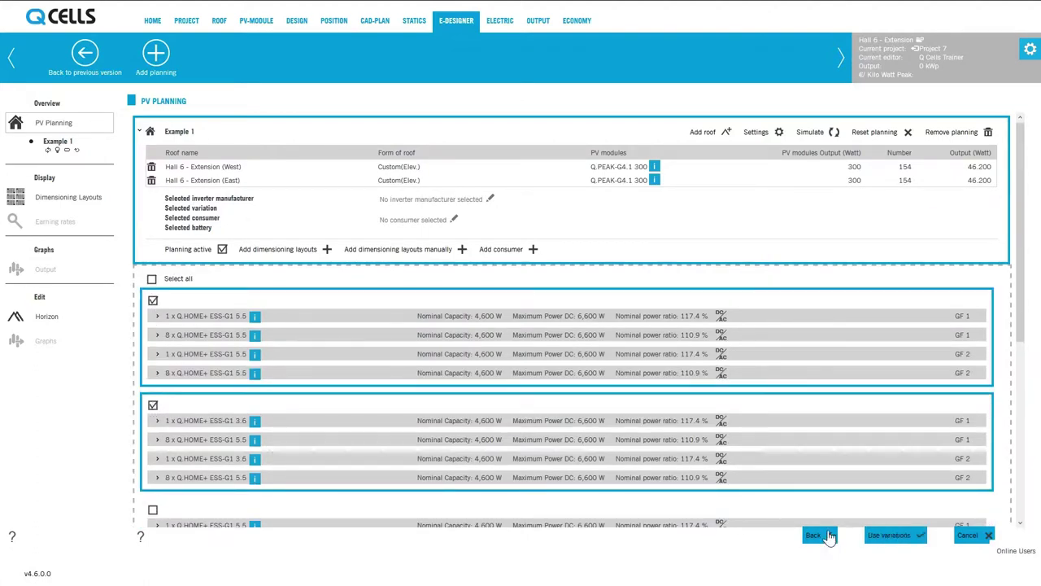
left_click(893, 535)
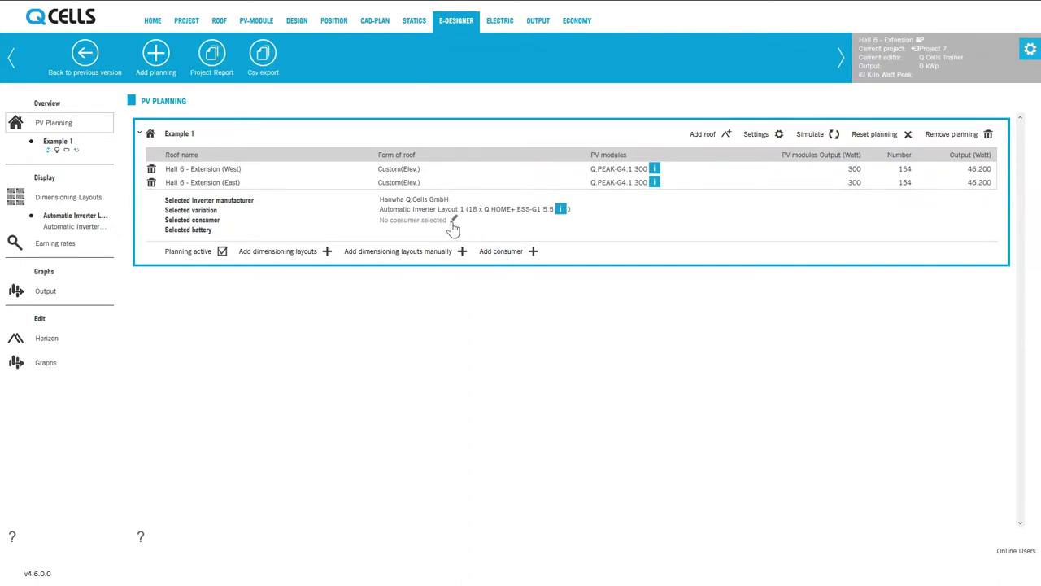
- Start a new consumer and look through manual appliance entry, including the washing machine weeks
left_click(511, 255)
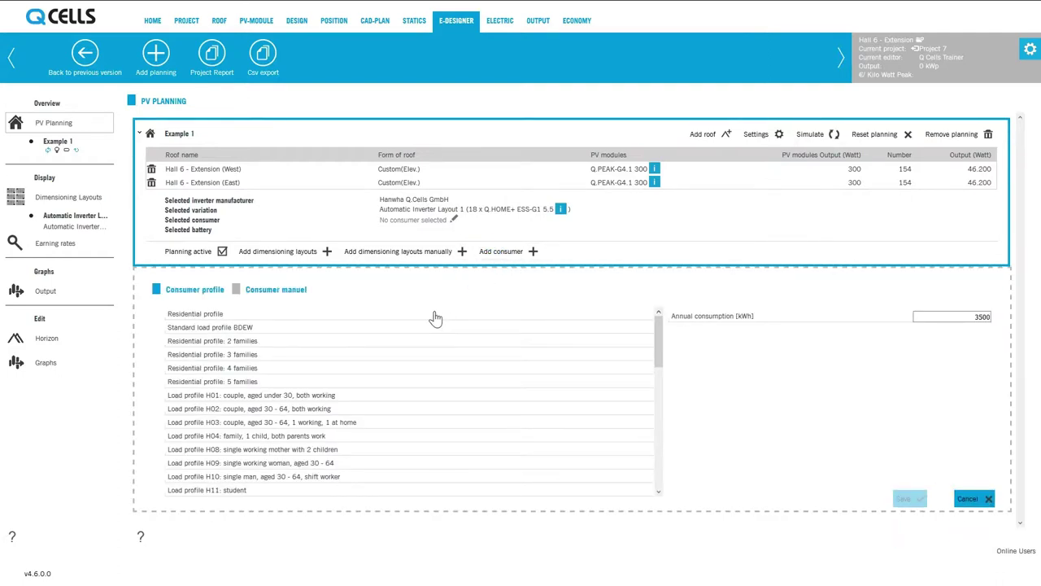
scroll(402, 383, "down", 8)
scroll(400, 384, "up", 5)
scroll(399, 384, "up", 2)
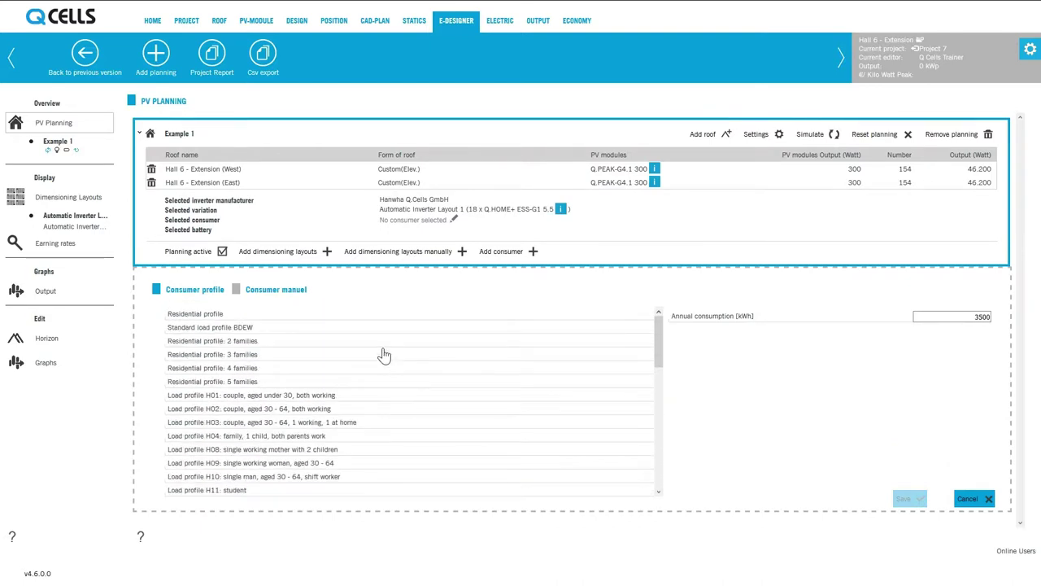
left_click(280, 294)
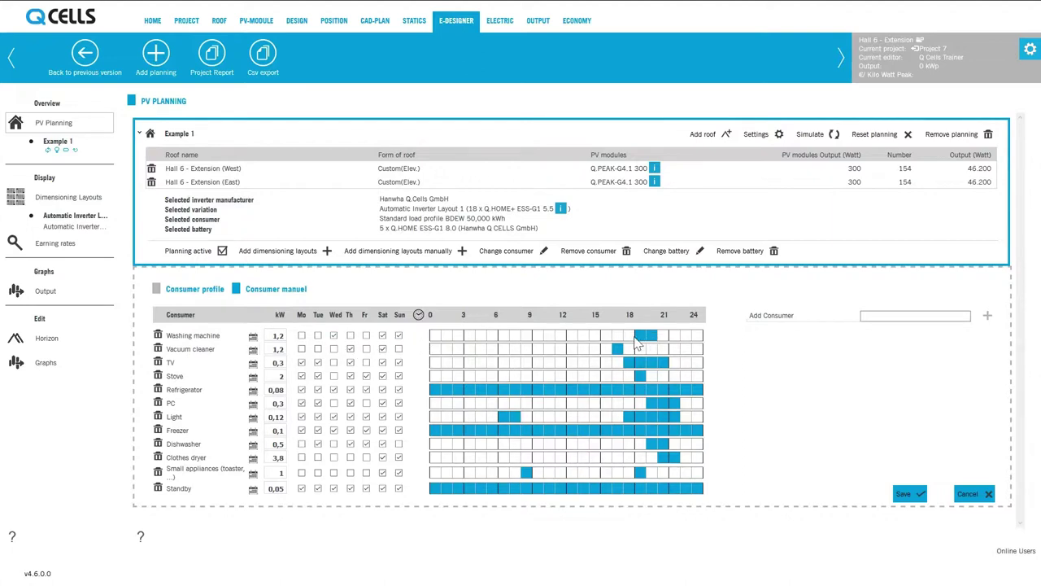
left_click(253, 340)
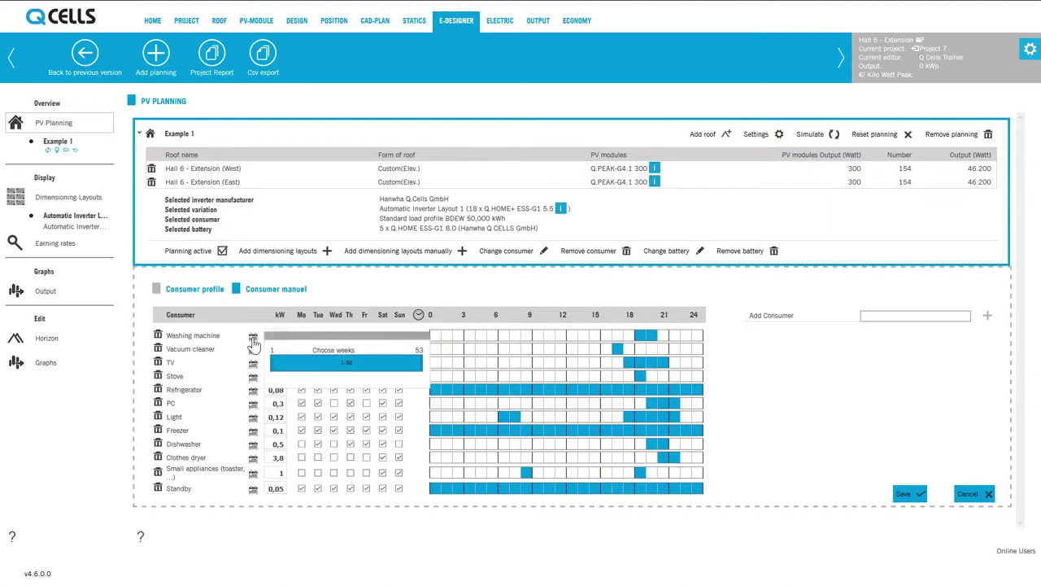
left_click(228, 341)
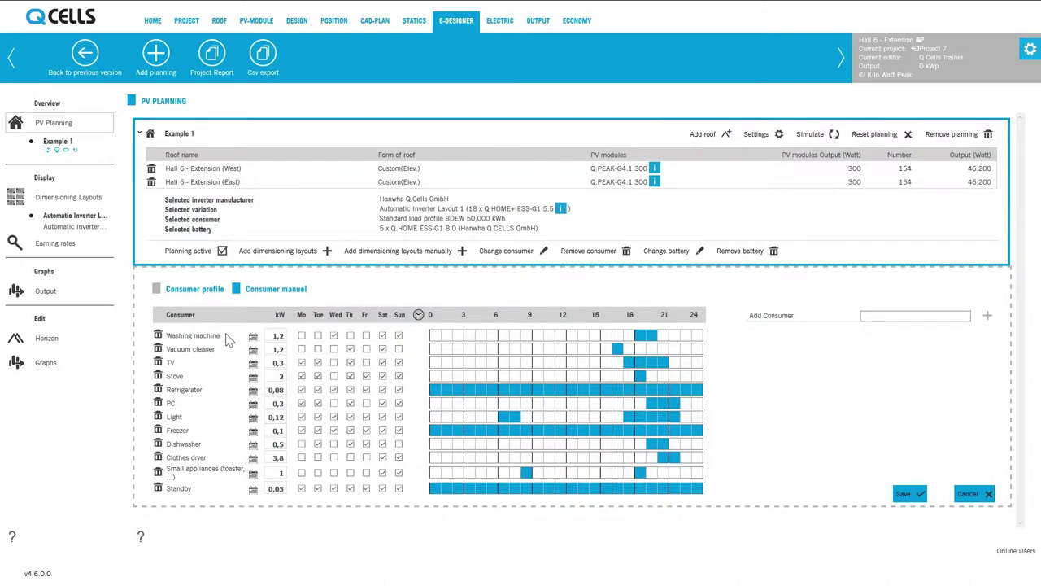
- Choose the Standard load profile BDEW with 50,000 kWh annual consumption and save
left_click(199, 291)
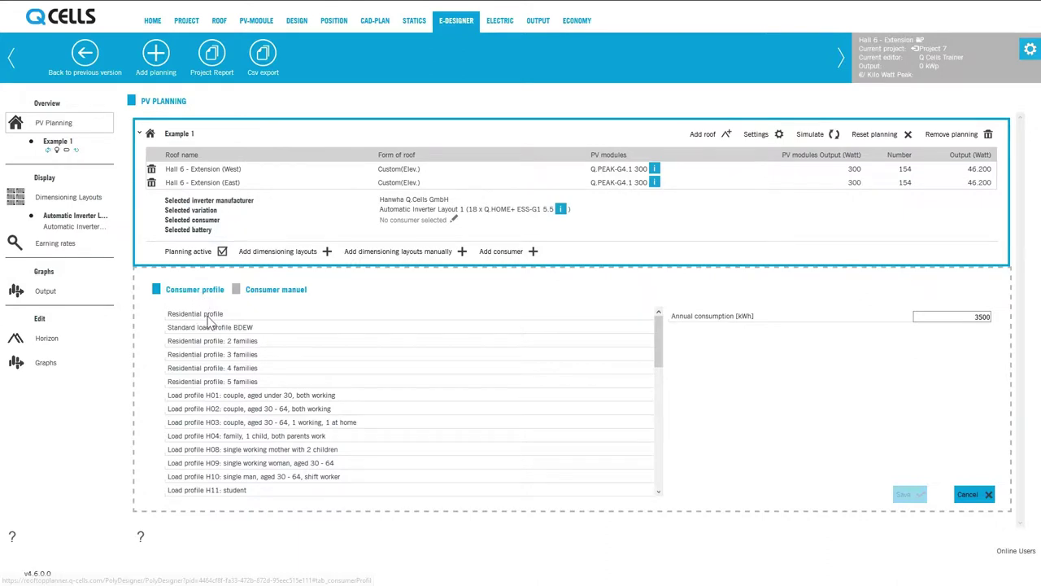
left_click(209, 328)
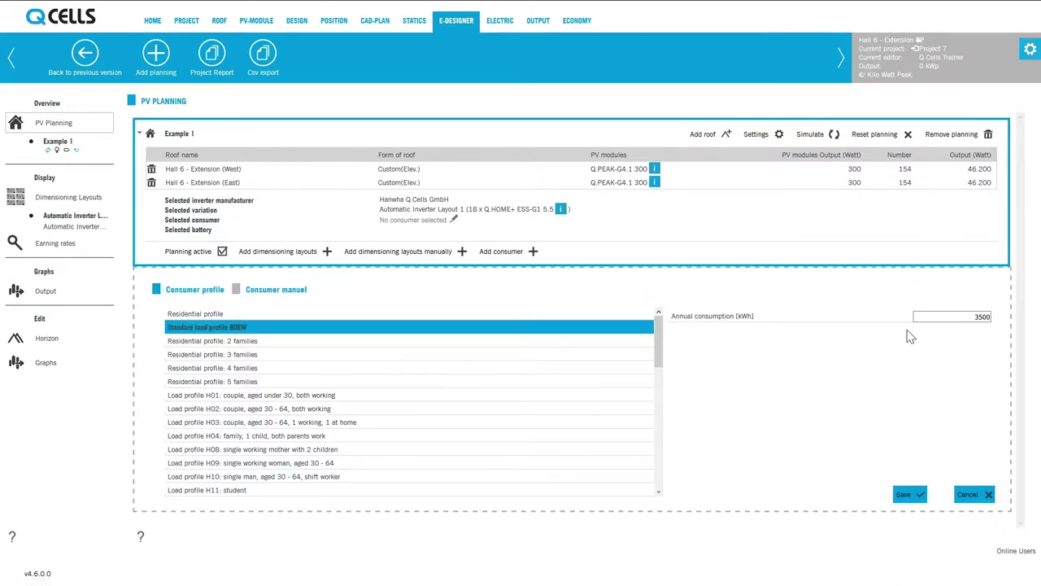
left_click_drag(965, 318, 1000, 326)
type("5")
left_click(909, 494)
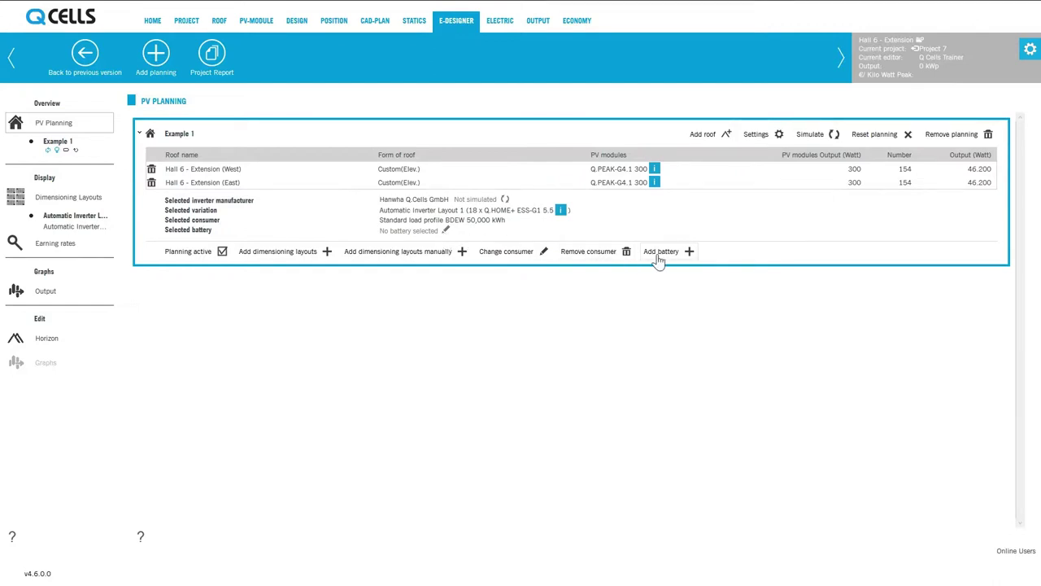
- Add a Hanwha Q CELLS GmbH battery, comparing ESS-G1 models before choosing Q.HOME ESS-G1 8.0
left_click(660, 257)
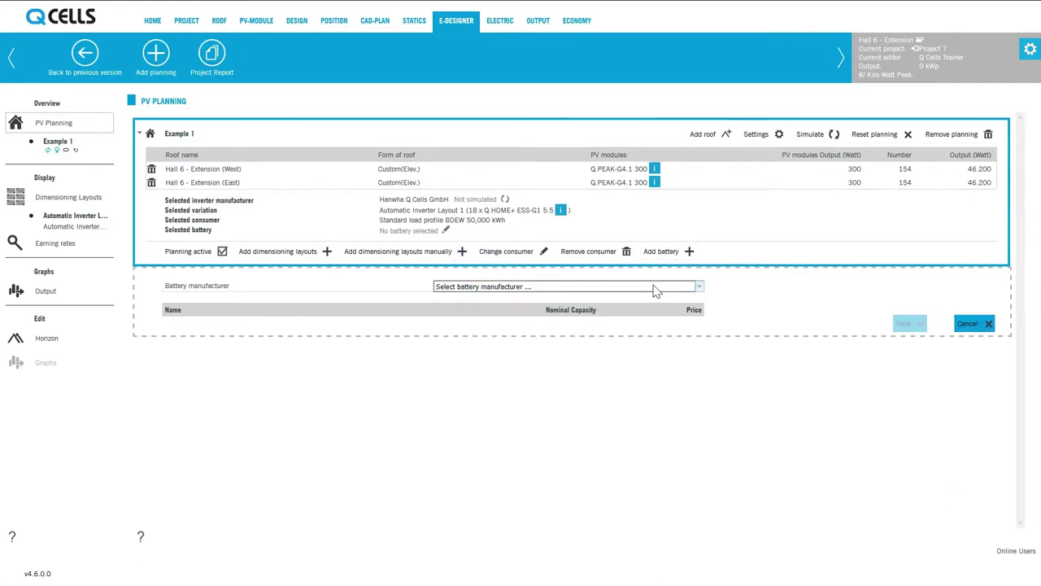
left_click(655, 286)
scroll(563, 439, "down", 2)
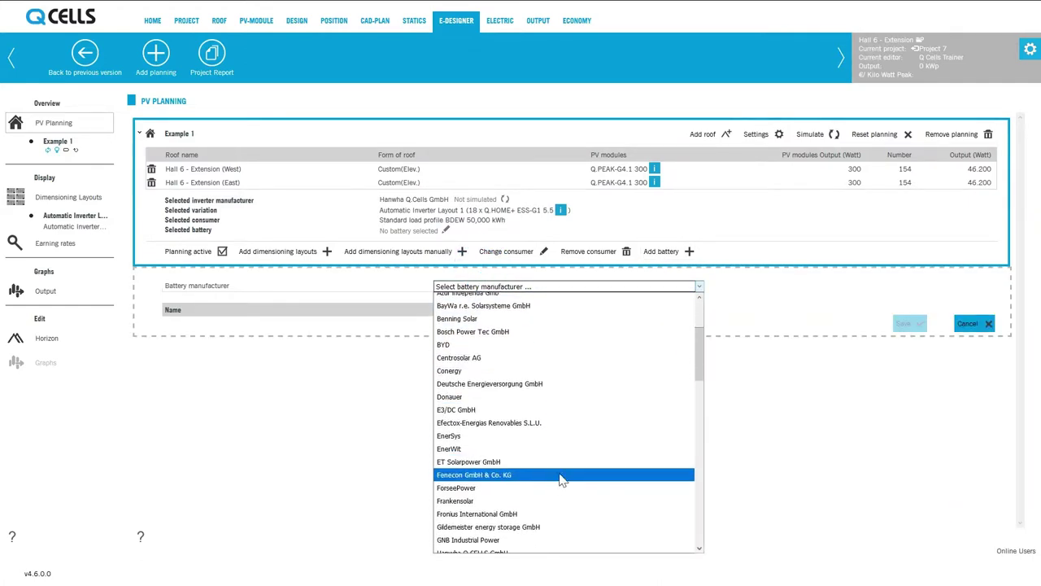
scroll(551, 494, "down", 3)
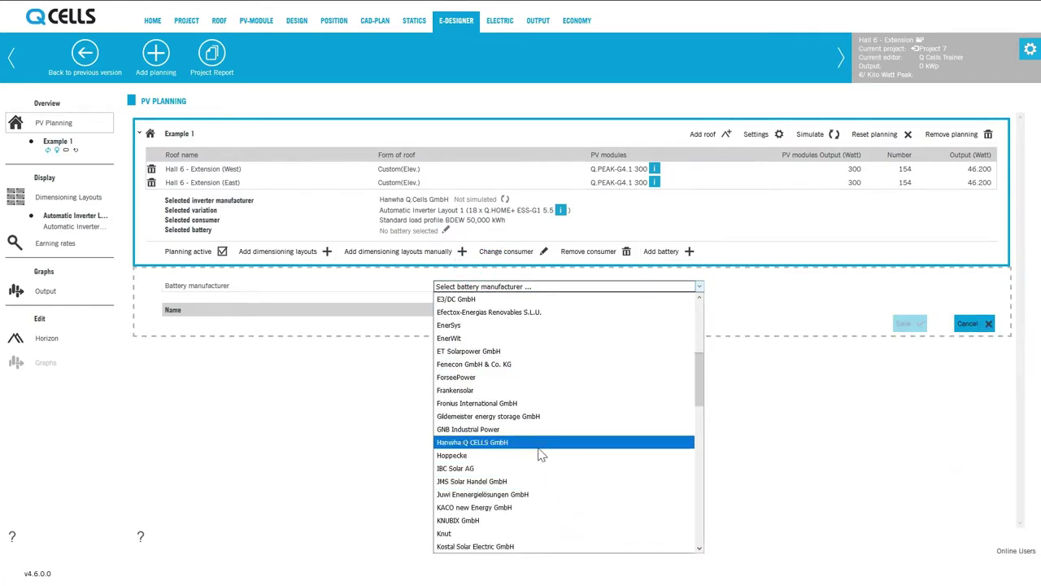
left_click(545, 476)
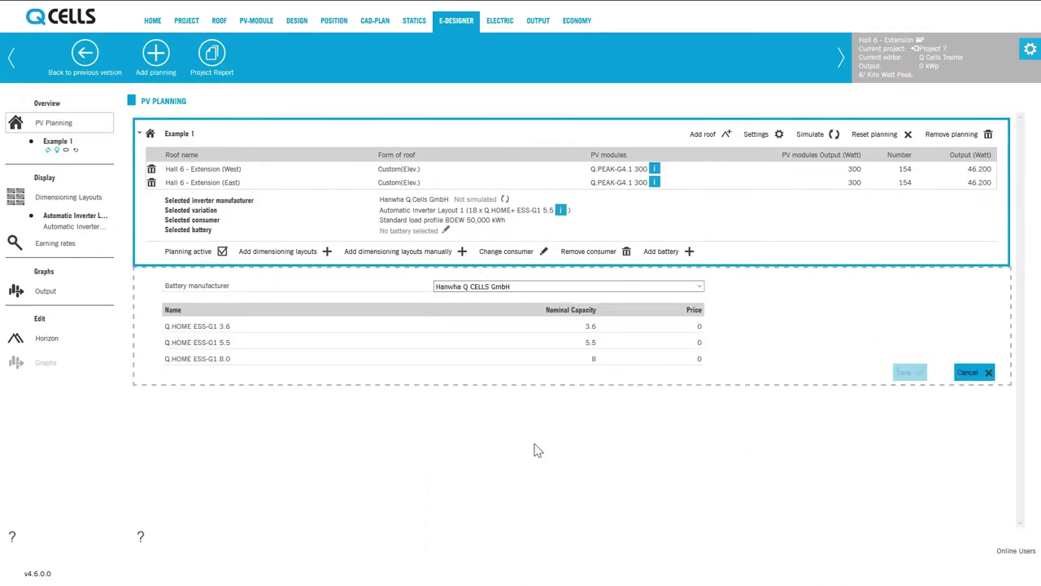
left_click(282, 363)
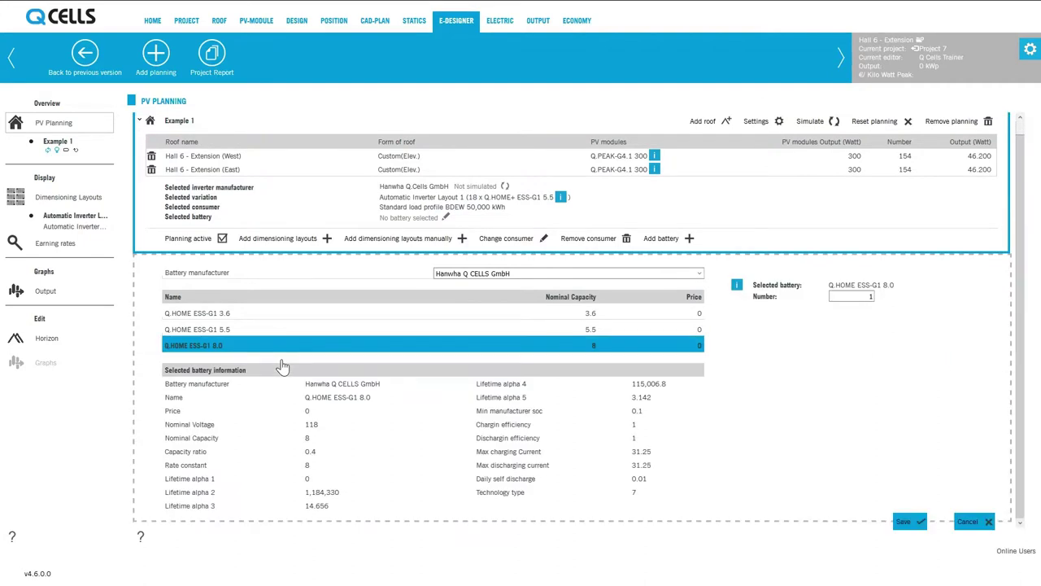
left_click(281, 331)
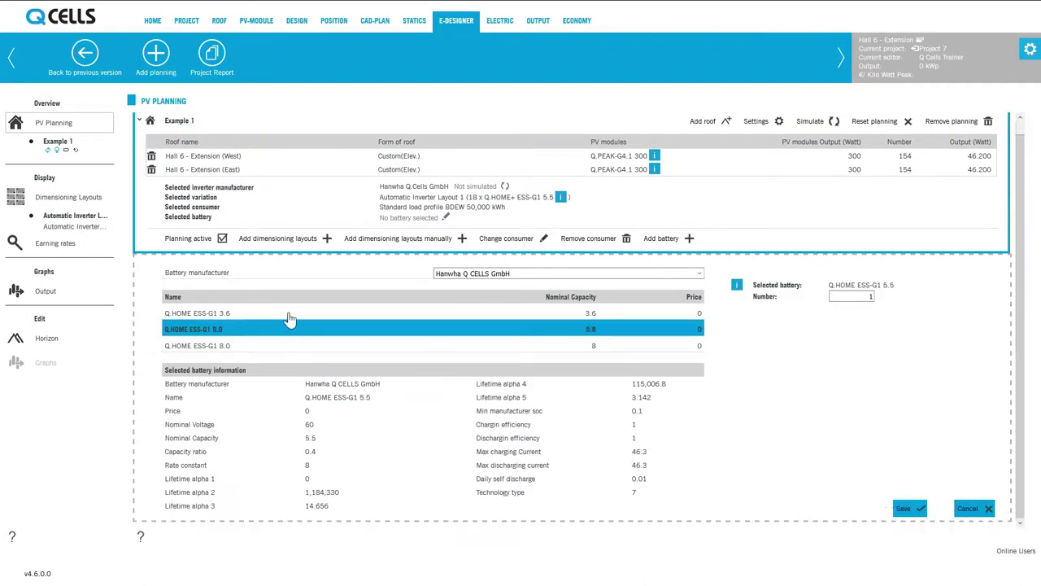
left_click(288, 317)
left_click(288, 332)
left_click(287, 348)
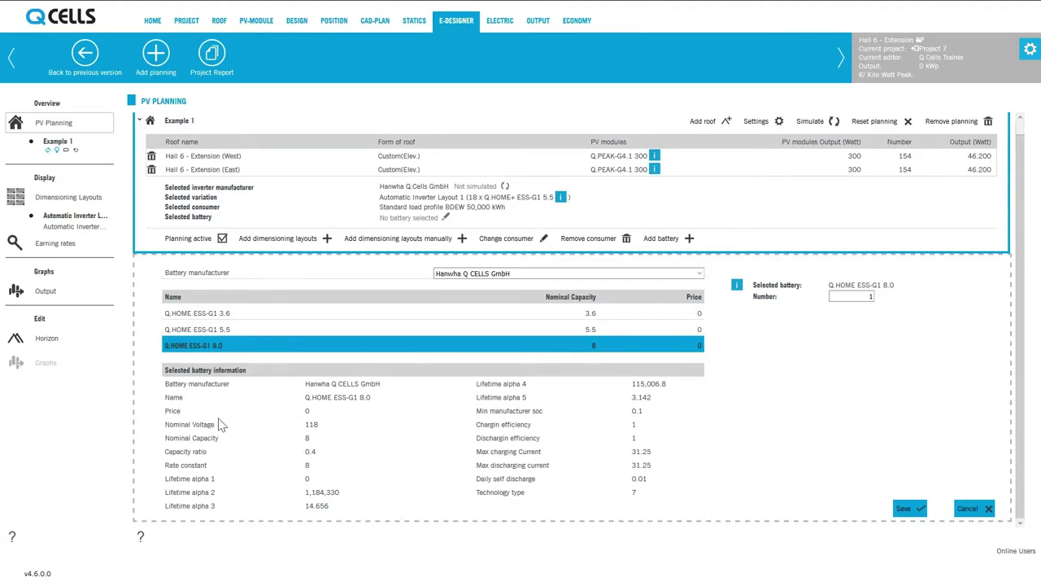
- Set the battery quantity to 5 and save it to the planning
double_click(864, 294)
key("BackSpace")
type("1")
type("5")
left_click(911, 511)
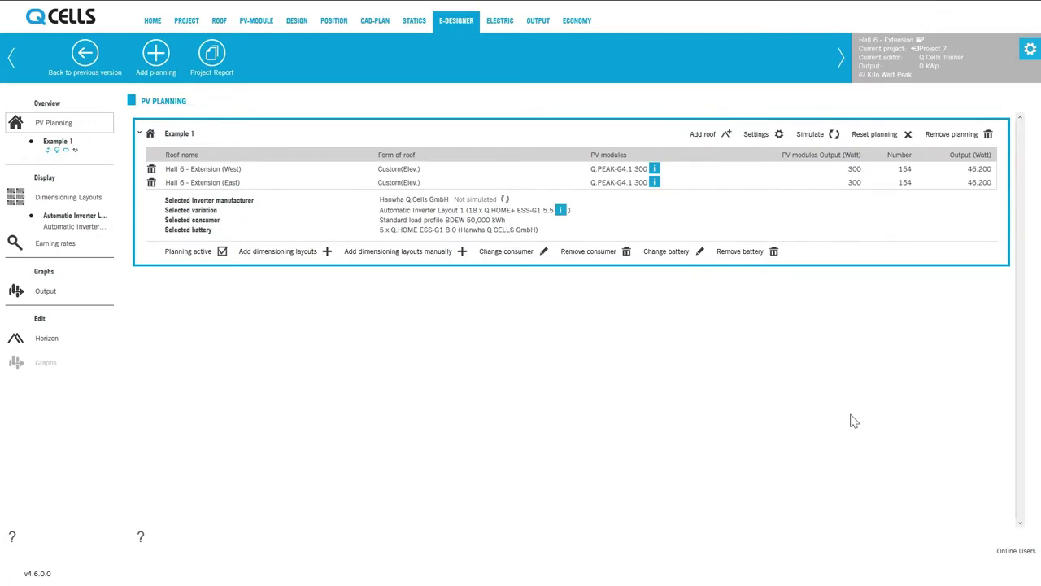
- On Dimensioning Layouts, rename Automatic Inverter Layout 1 to 'Home ESG 5.5'
left_click(53, 199)
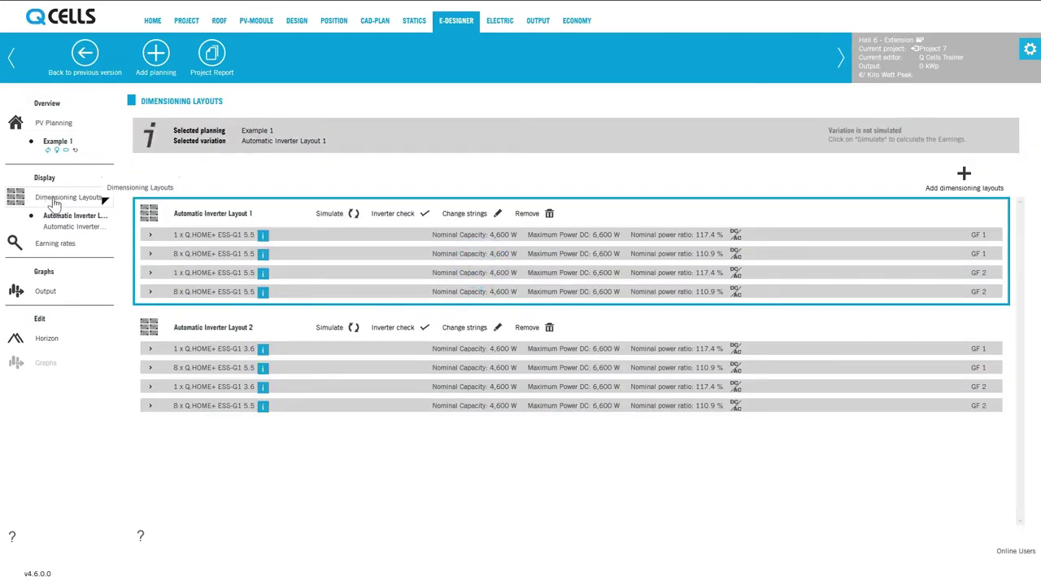
left_click(250, 218)
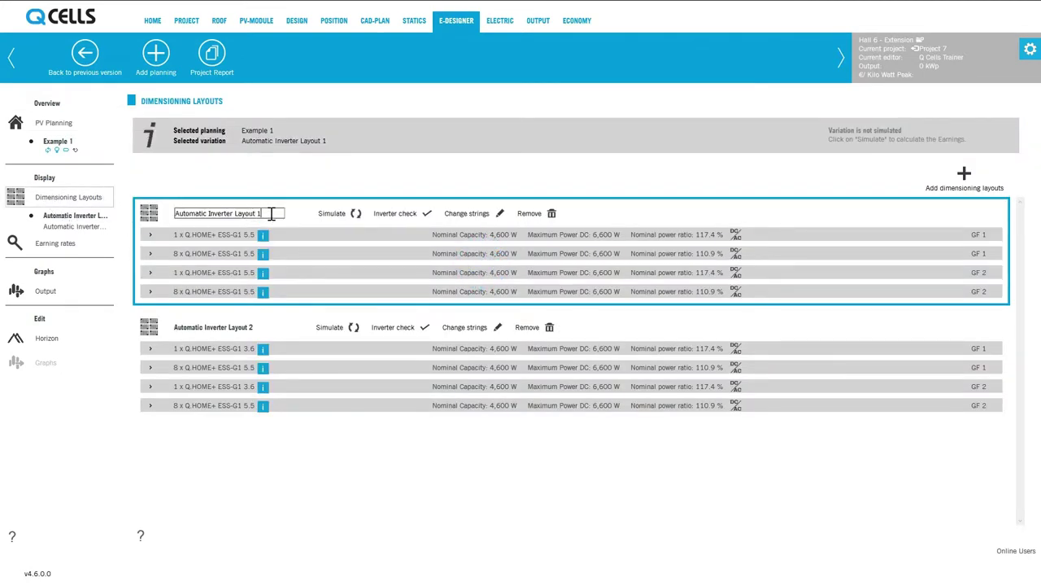
left_click_drag(272, 213, 139, 203)
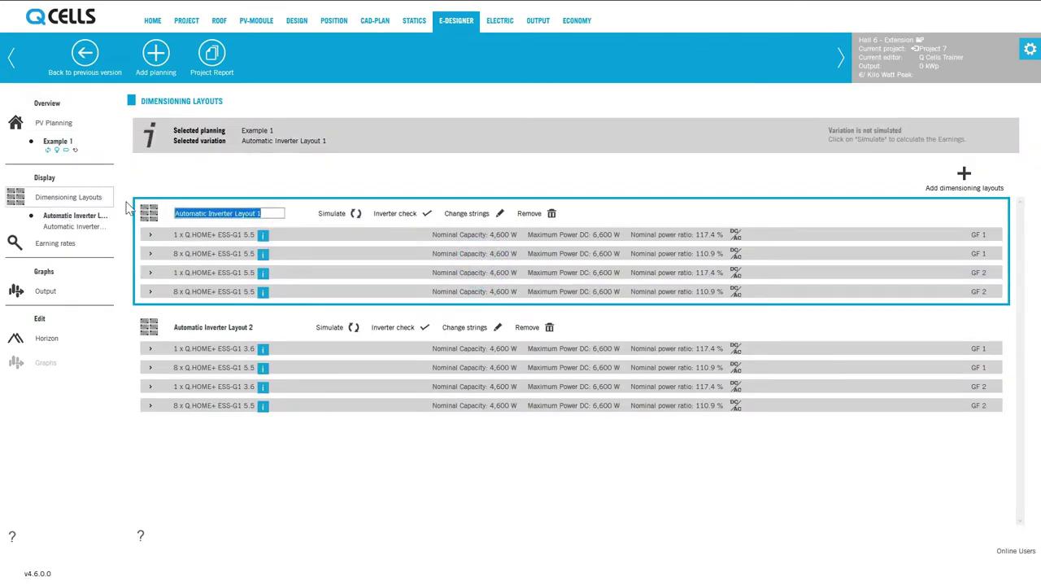
type("Home")
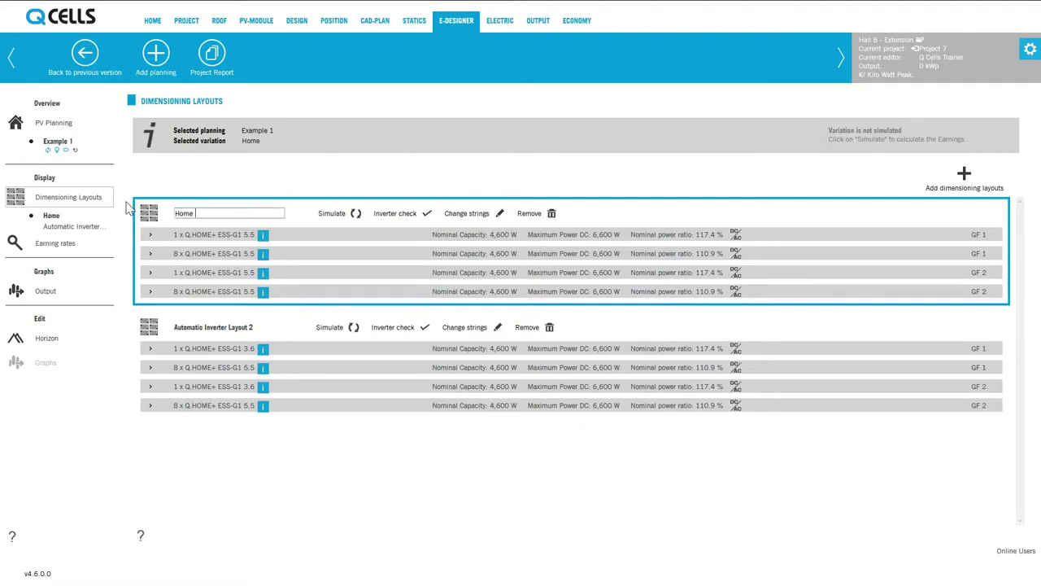
type("ESG 5.5")
key("Return")
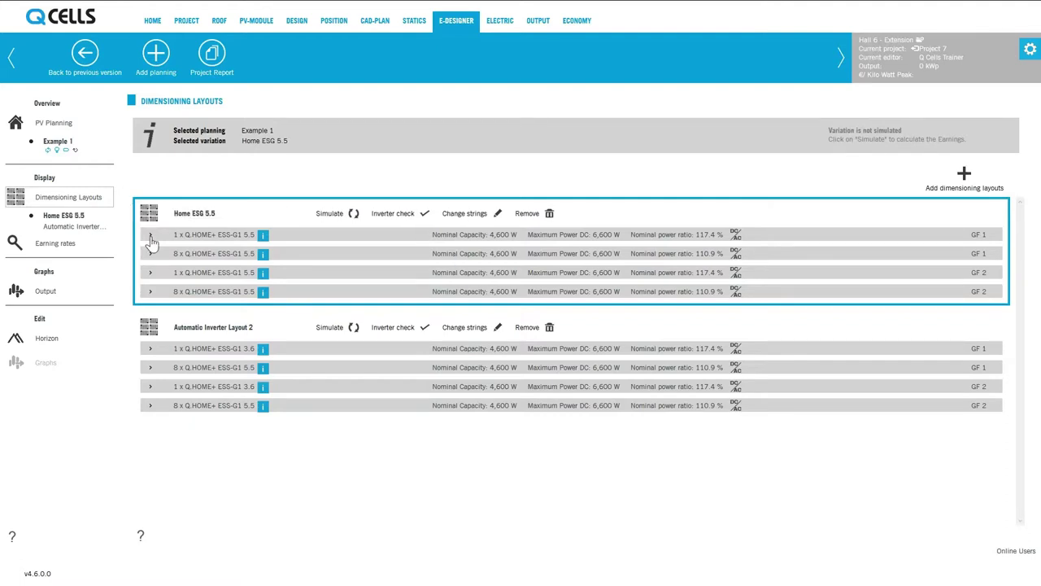
- Simulate Home ESG 5.5 and Automatic Inverter Layout 2, then run the inverter check on Home ESG 5.5
left_click(149, 235)
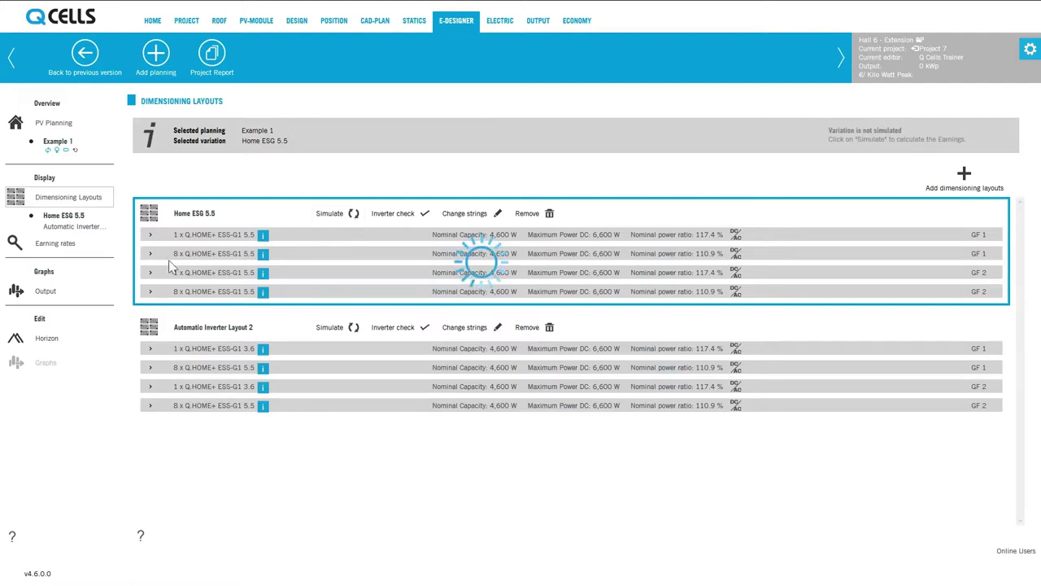
left_click(342, 329)
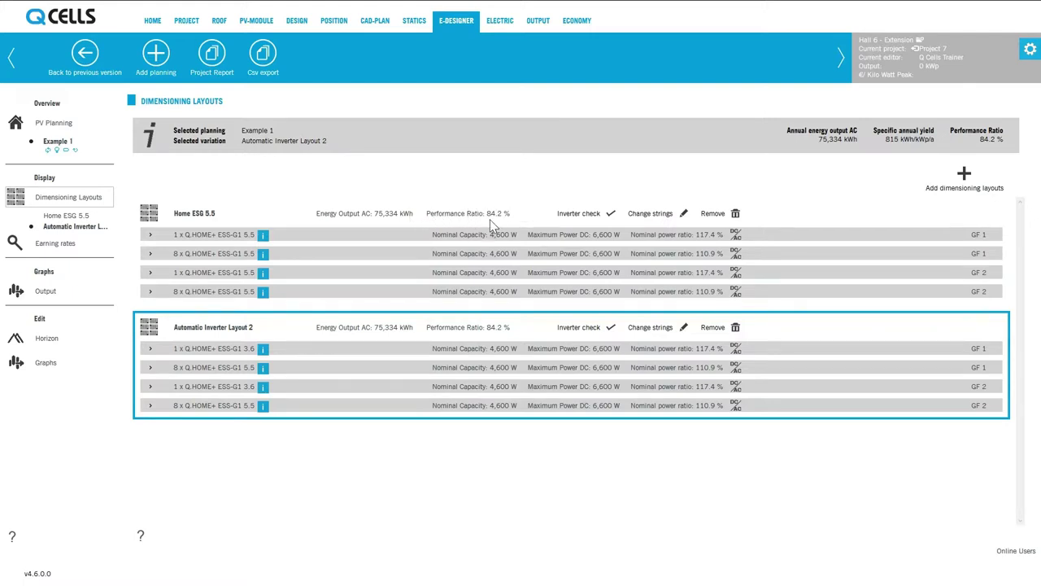
left_click(584, 223)
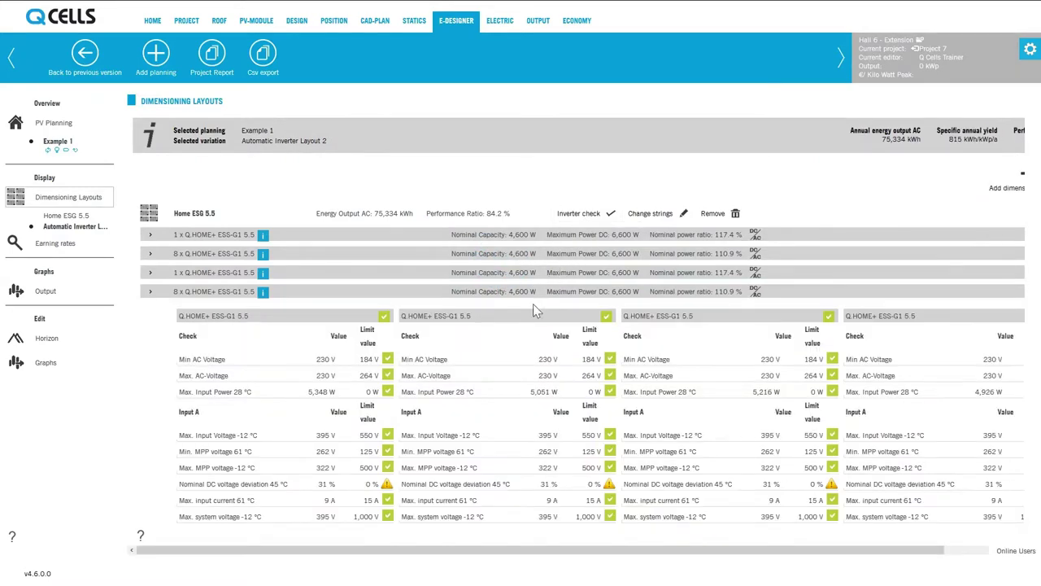
scroll(507, 372, "down", 5)
scroll(521, 333, "up", 5)
- Review Home ESG 5.5's string configuration, collapse its four inverter rows, and show the Output page
left_click(647, 215)
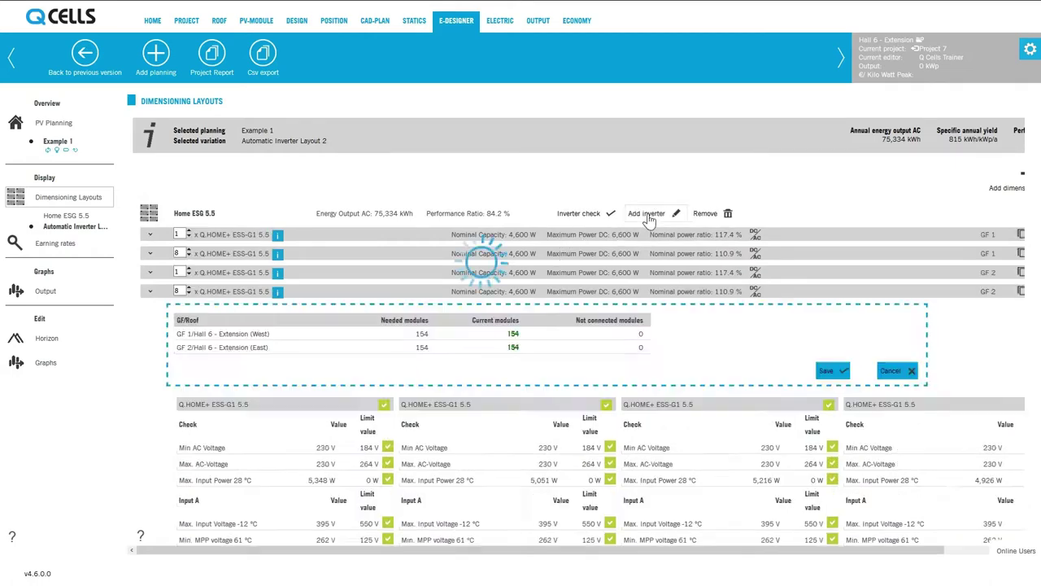
scroll(576, 337, "down", 4)
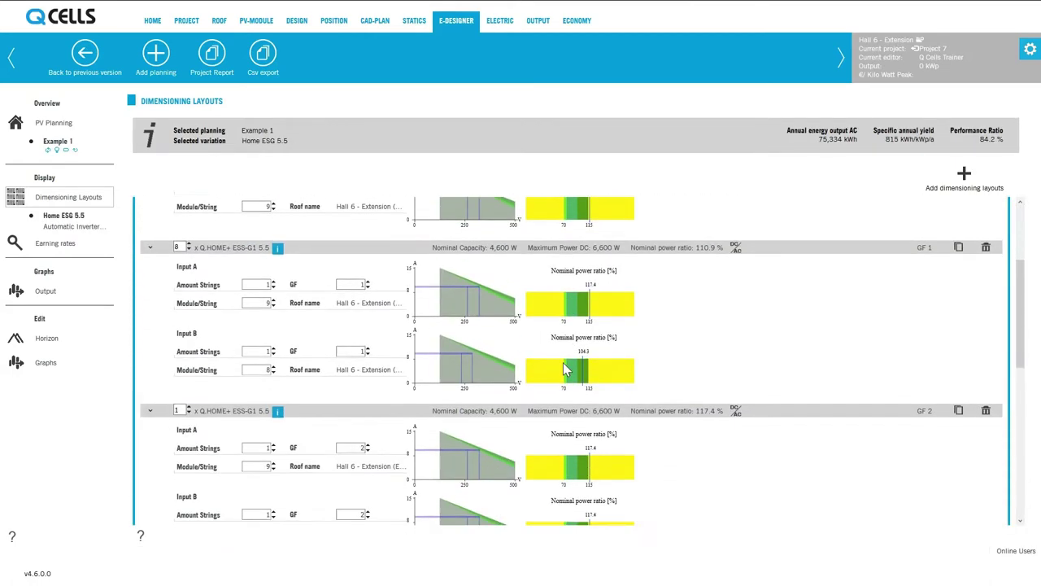
scroll(563, 368, "up", 5)
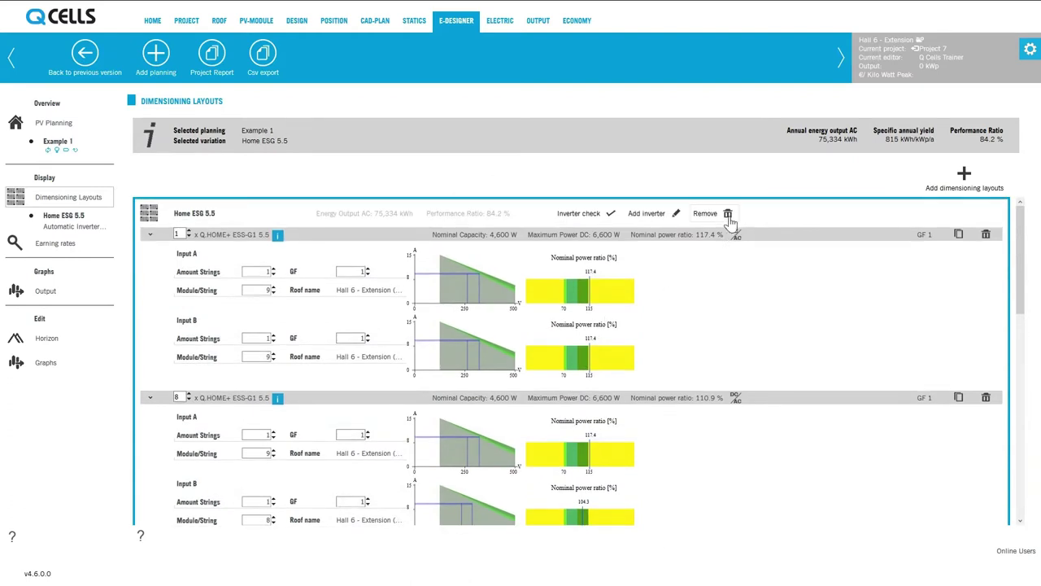
left_click(149, 235)
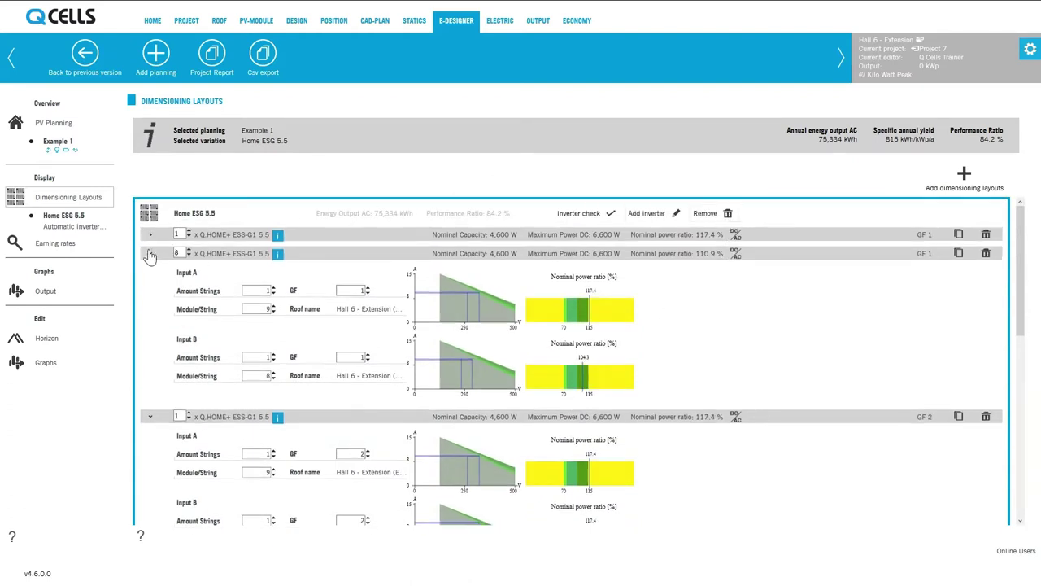
left_click(149, 253)
left_click(150, 272)
left_click(149, 291)
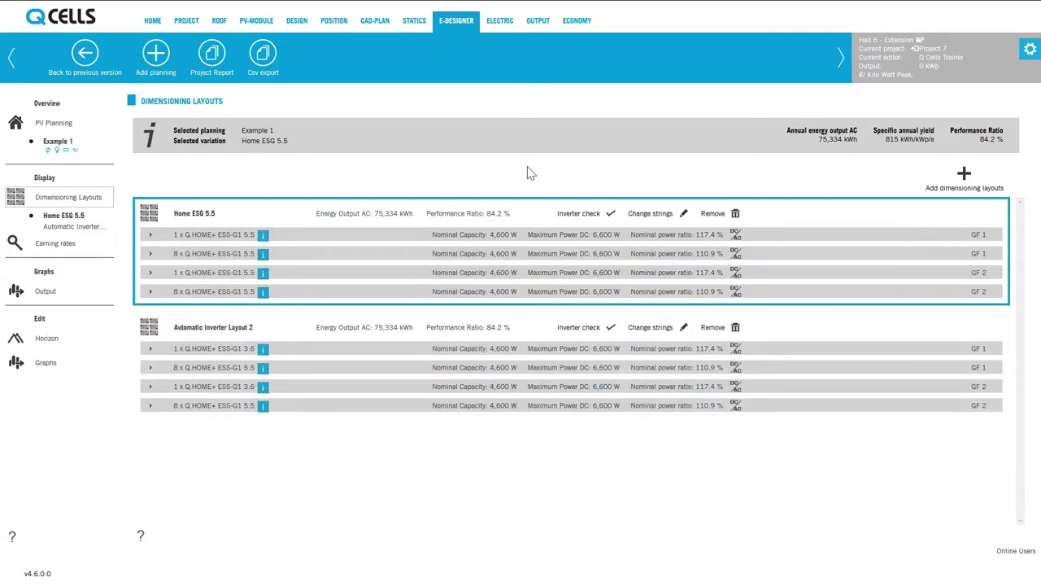
left_click(50, 296)
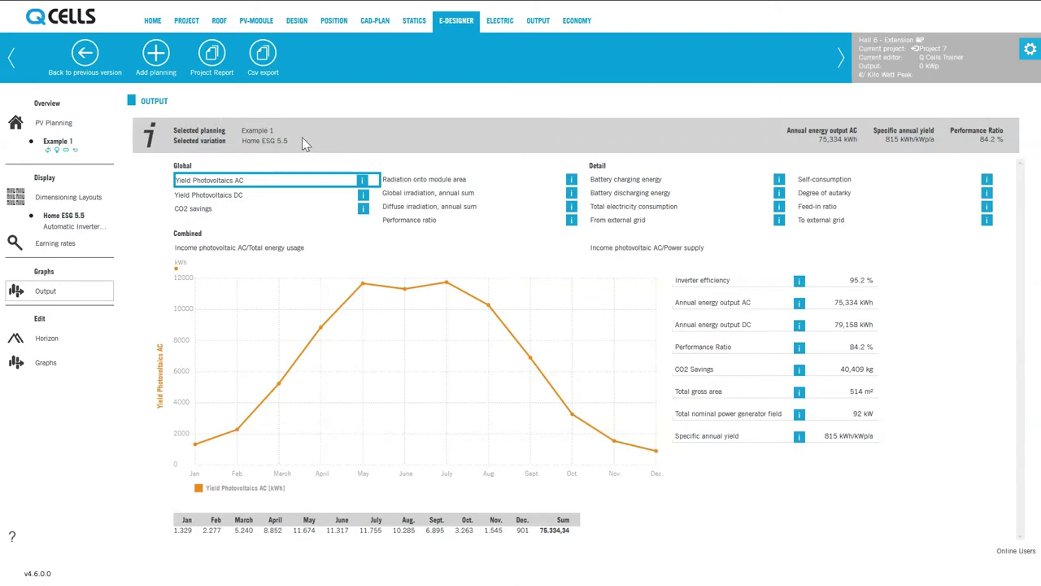
- Compare both layouts' output, then graph global irradiation, diffuse irradiation and CO2 savings for Home ESG 5.5
left_click(78, 226)
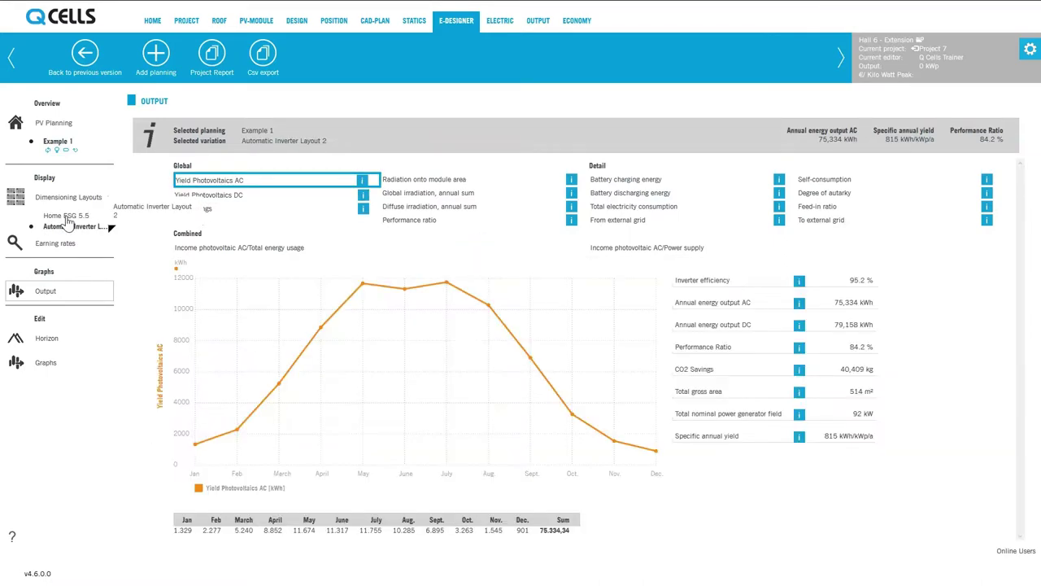
left_click(69, 218)
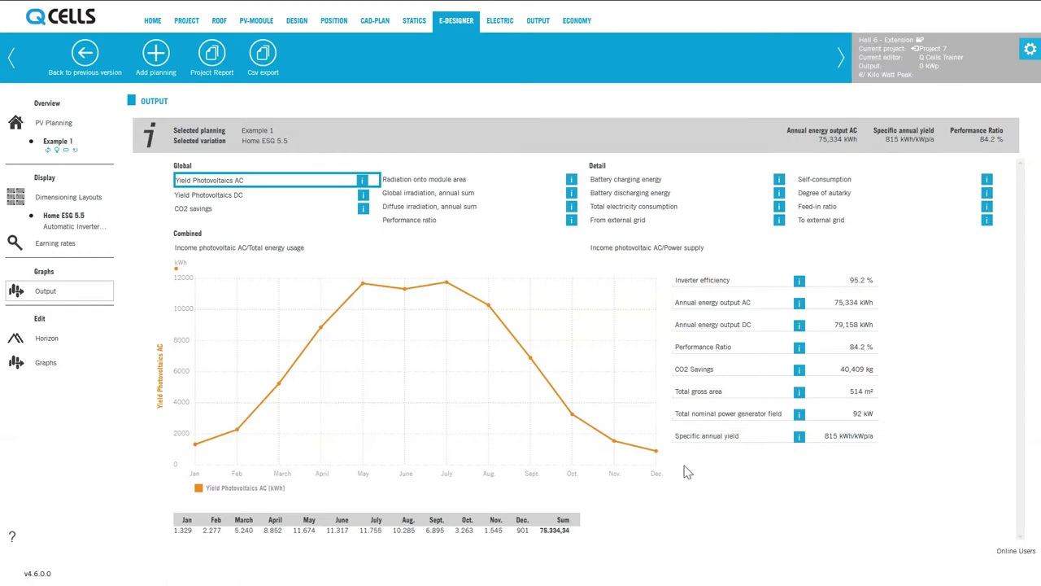
left_click(416, 200)
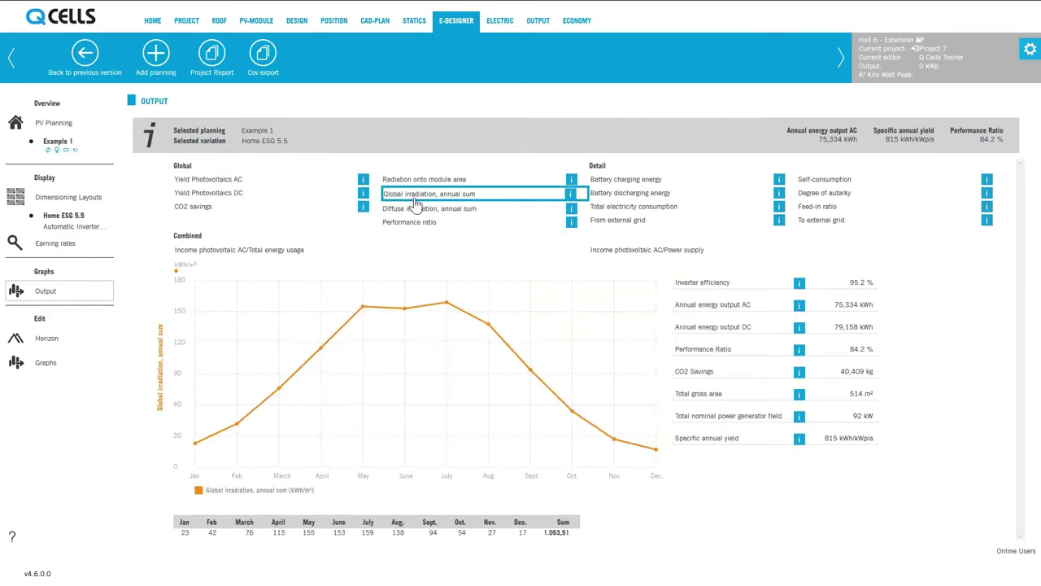
left_click(413, 210)
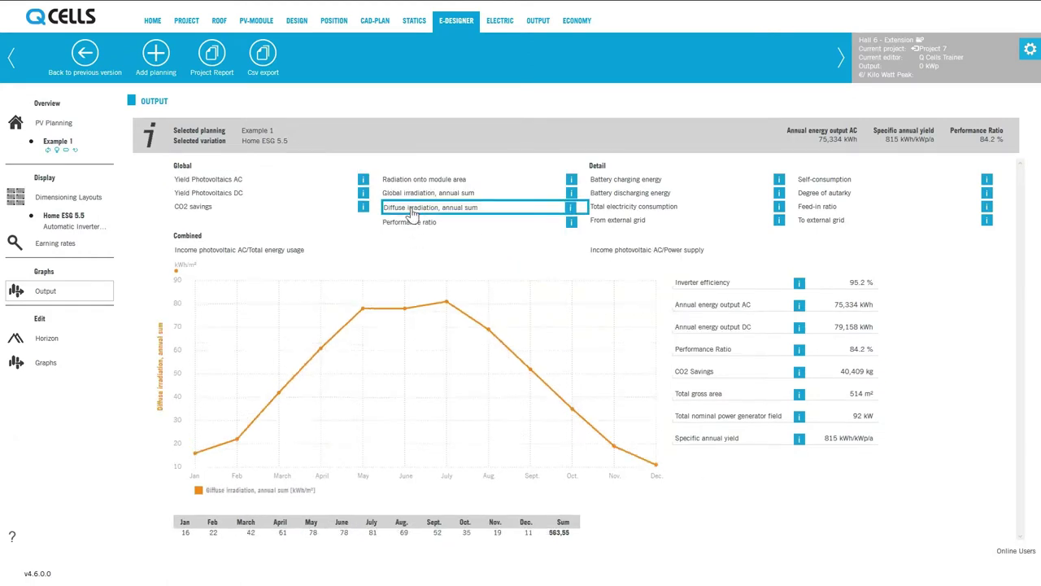
left_click(192, 209)
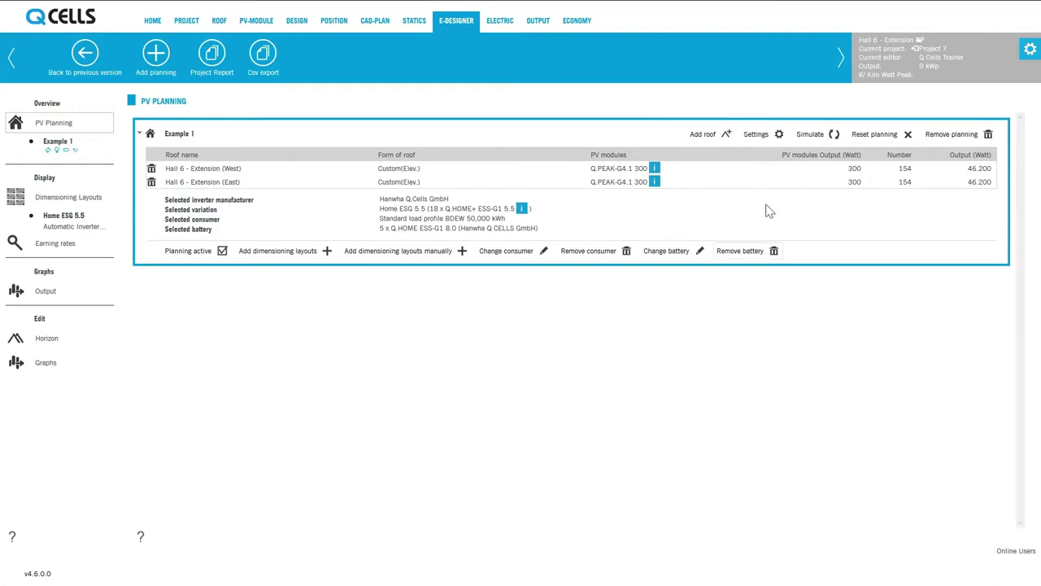
left_click(756, 135)
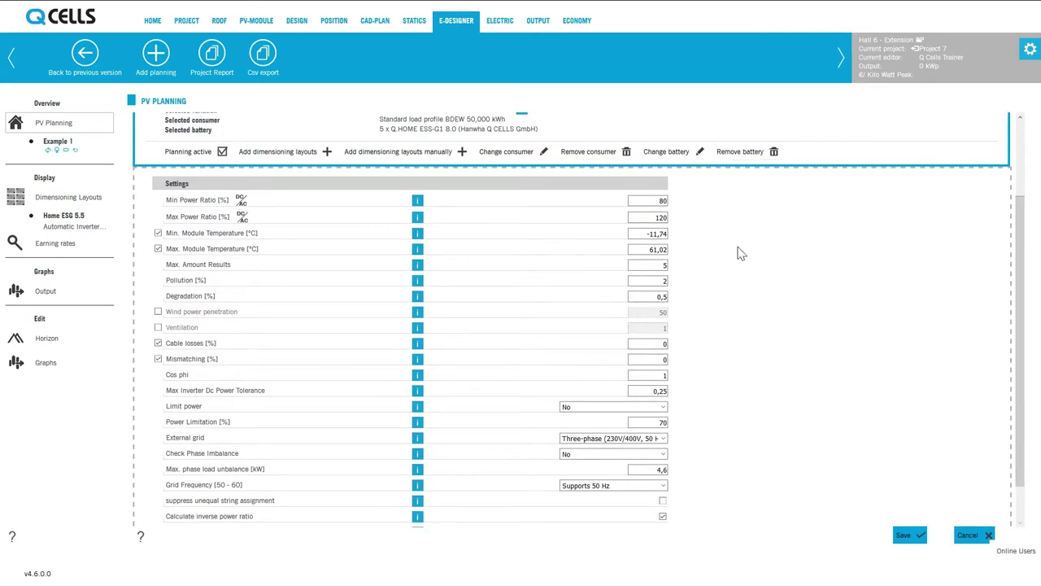
scroll(738, 257, "down", 1)
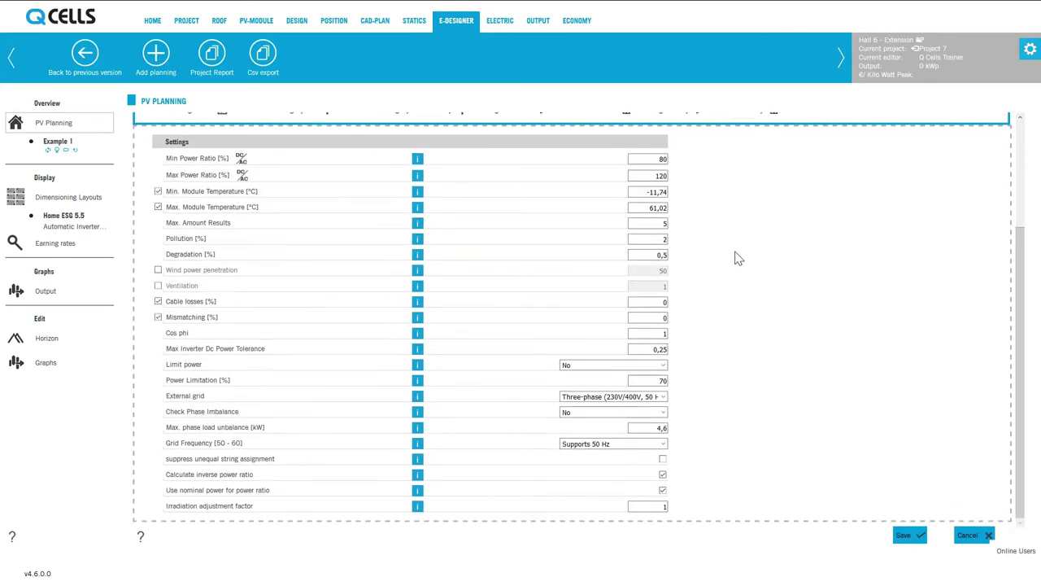
scroll(736, 258, "up", 3)
scroll(736, 258, "down", 3)
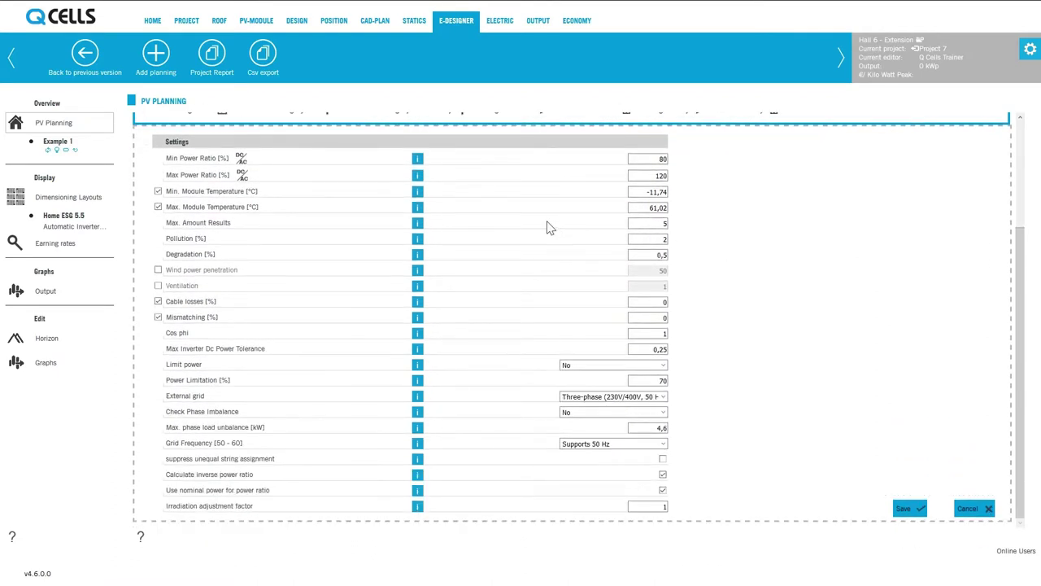
mouse_move(421, 161)
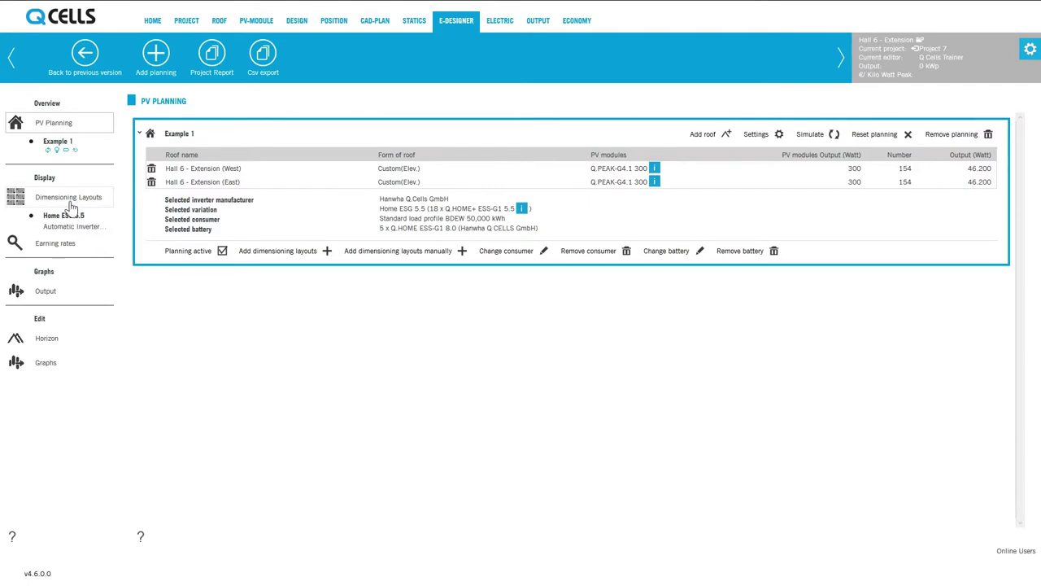
left_click(70, 200)
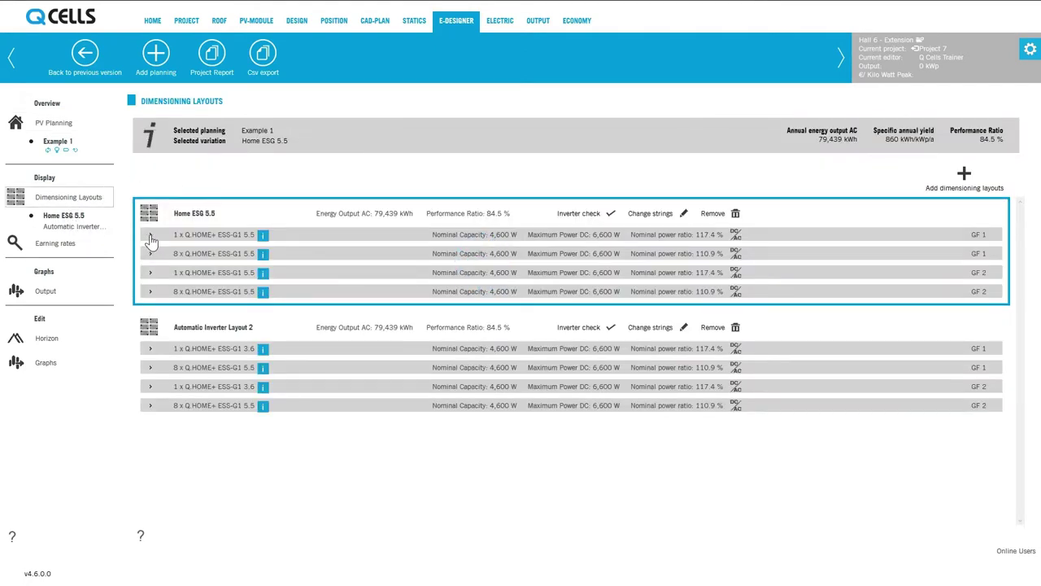
left_click(150, 237)
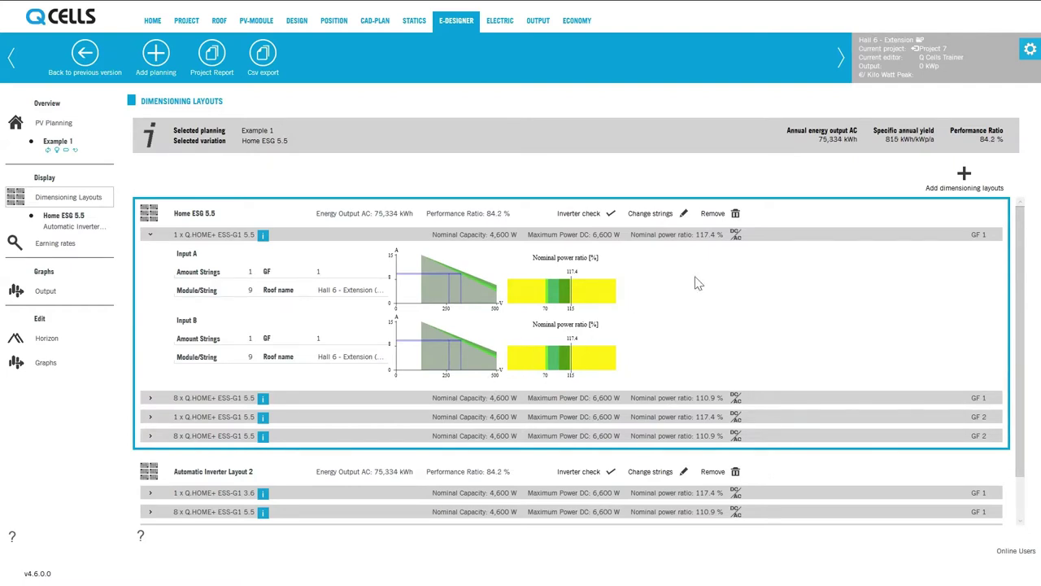
left_click(666, 218)
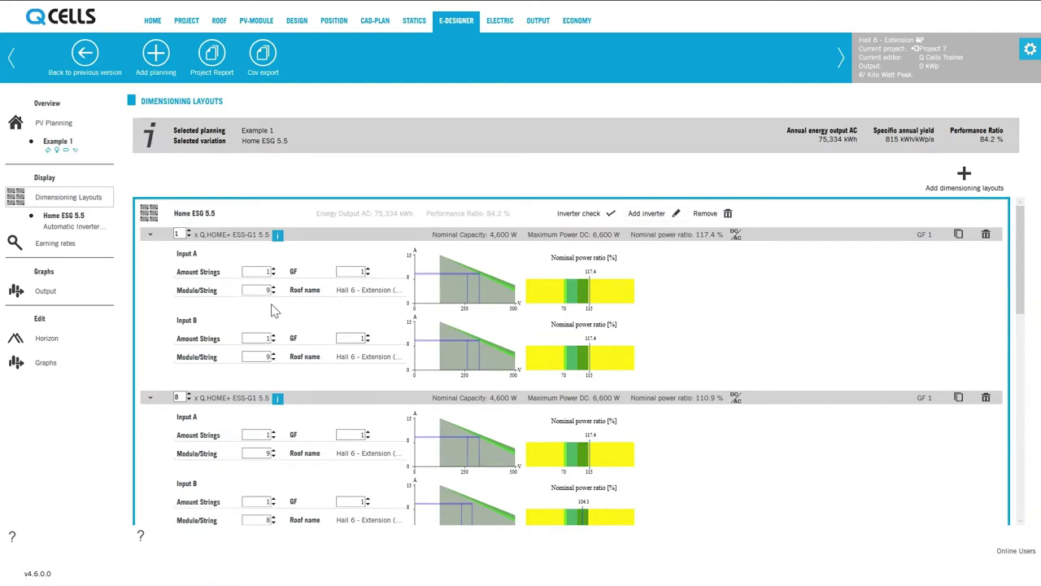
scroll(274, 310, "down", 5)
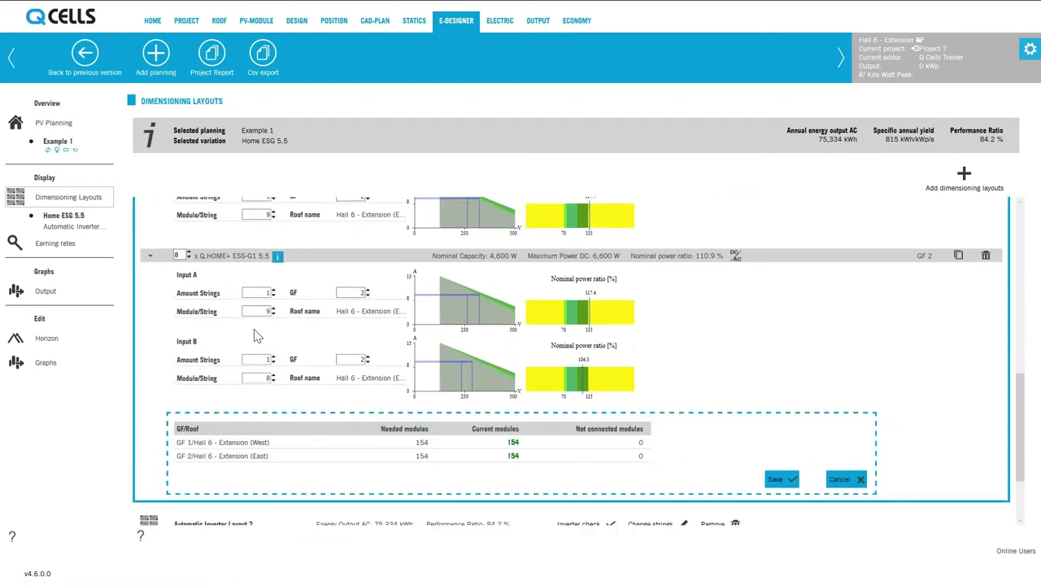
scroll(274, 434, "down", 1)
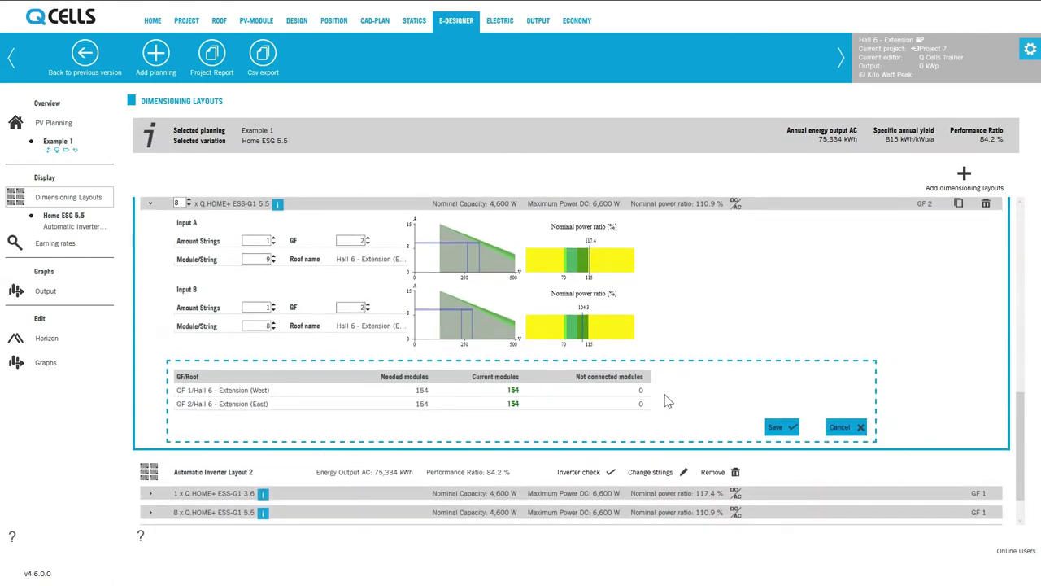
scroll(671, 325, "up", 4)
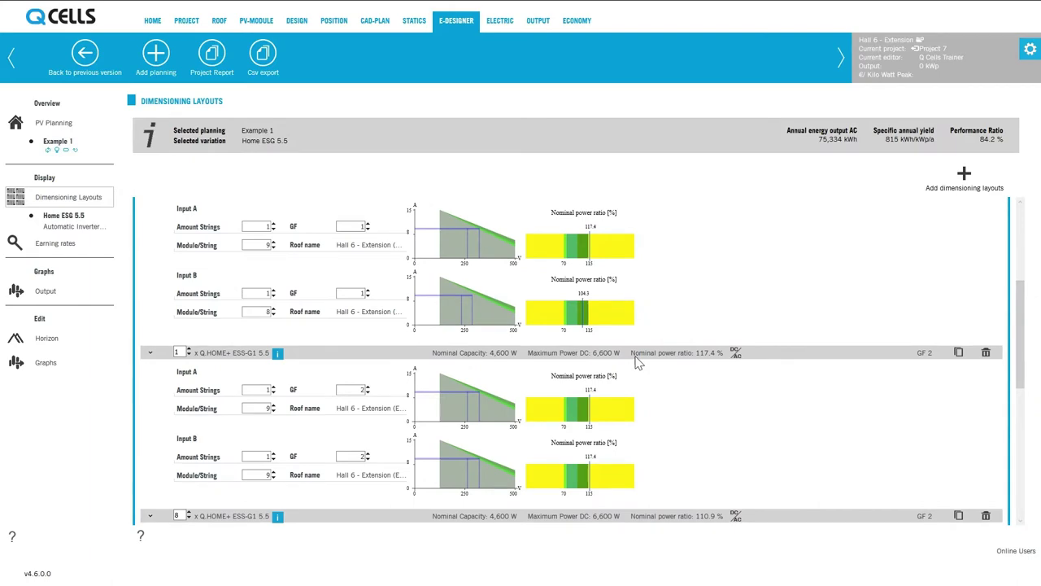
scroll(638, 363, "up", 3)
scroll(639, 364, "down", 4)
scroll(612, 380, "up", 1)
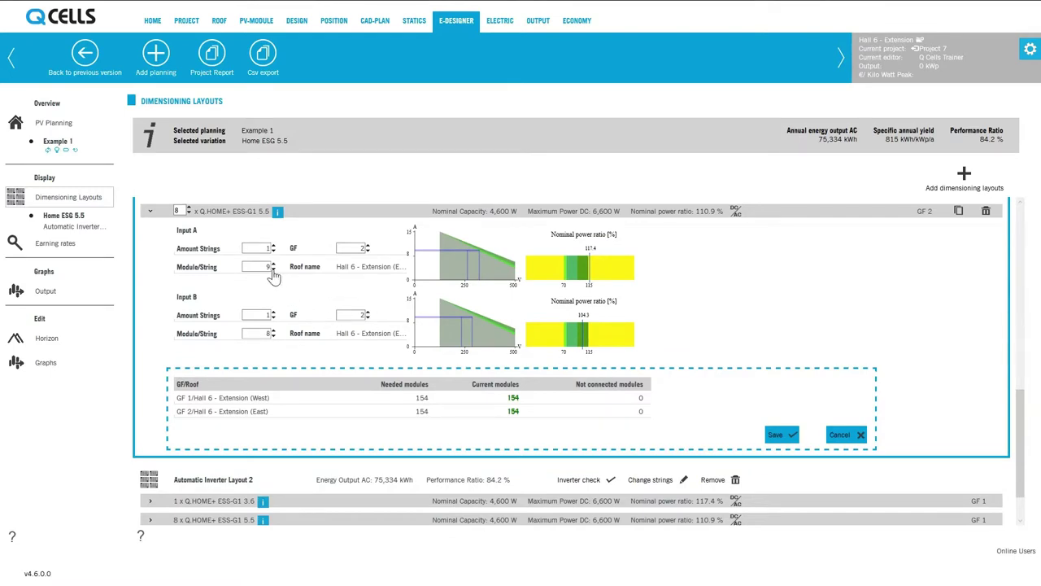
- Try 8 and 7 modules per string and two strings on GF 2 Input A, then save at 9 modules per string
left_click(274, 270)
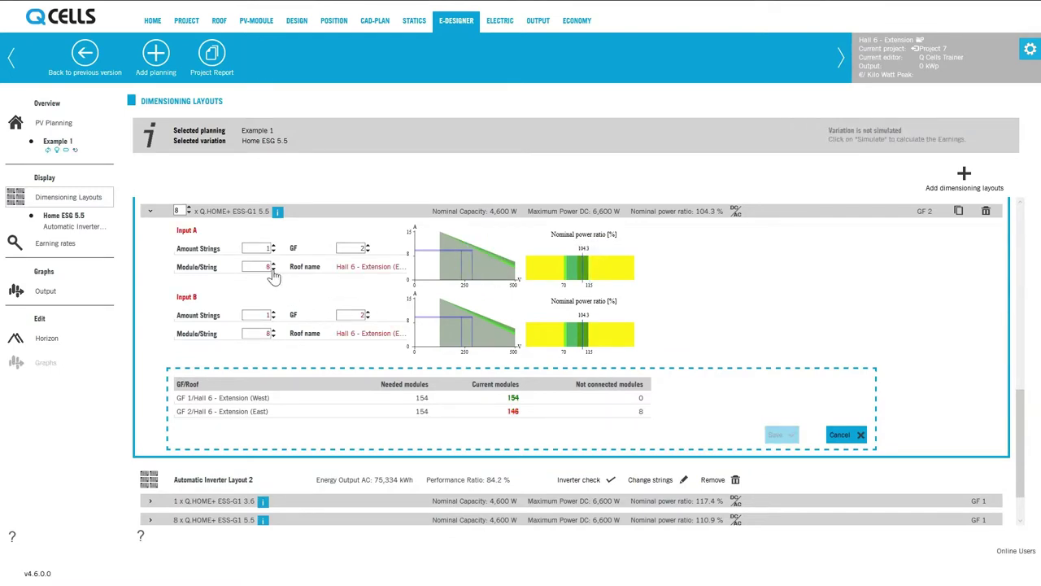
left_click(274, 246)
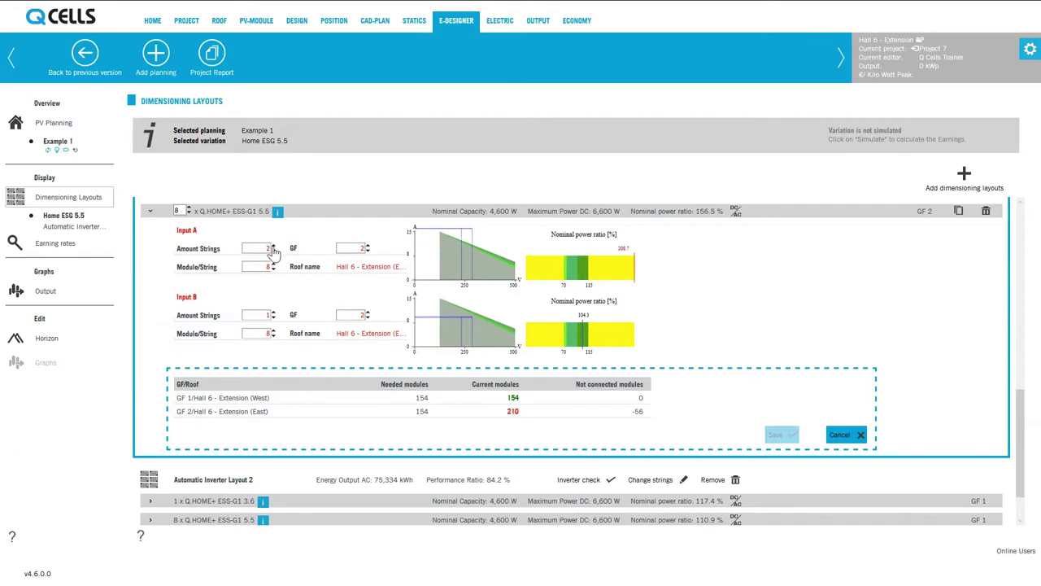
left_click(273, 252)
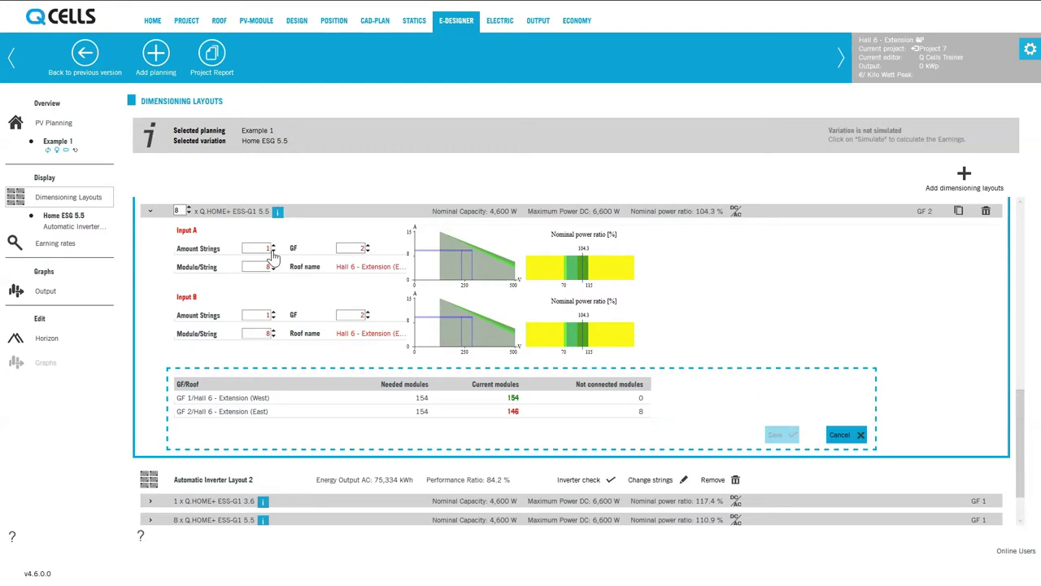
left_click(274, 270)
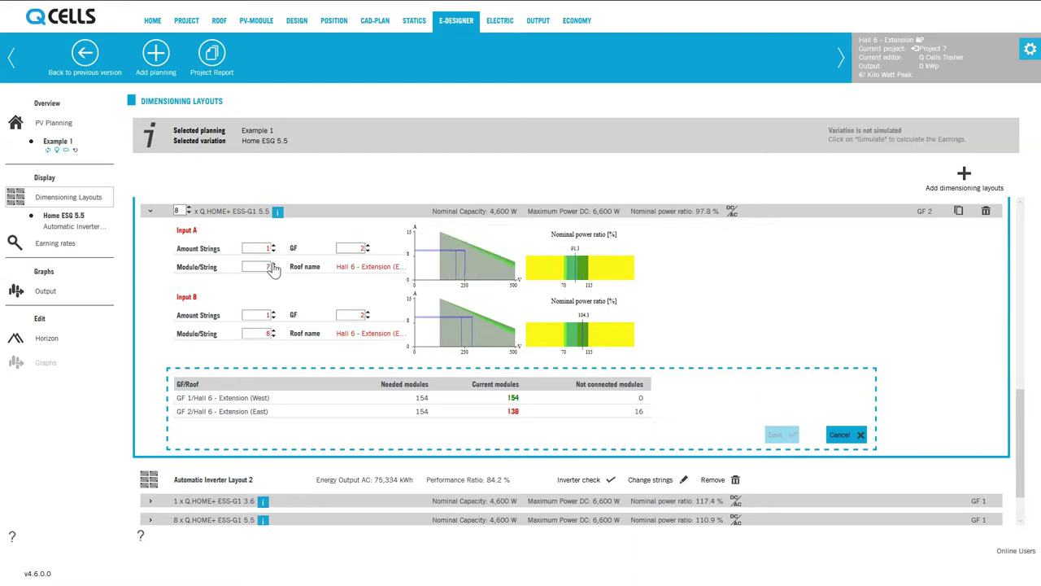
left_click(273, 266)
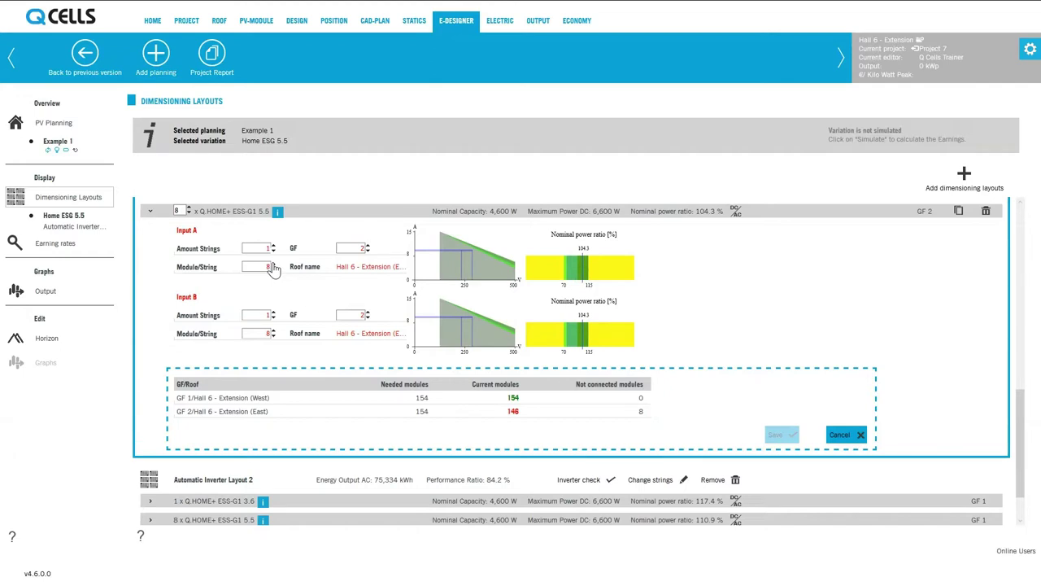
left_click(273, 266)
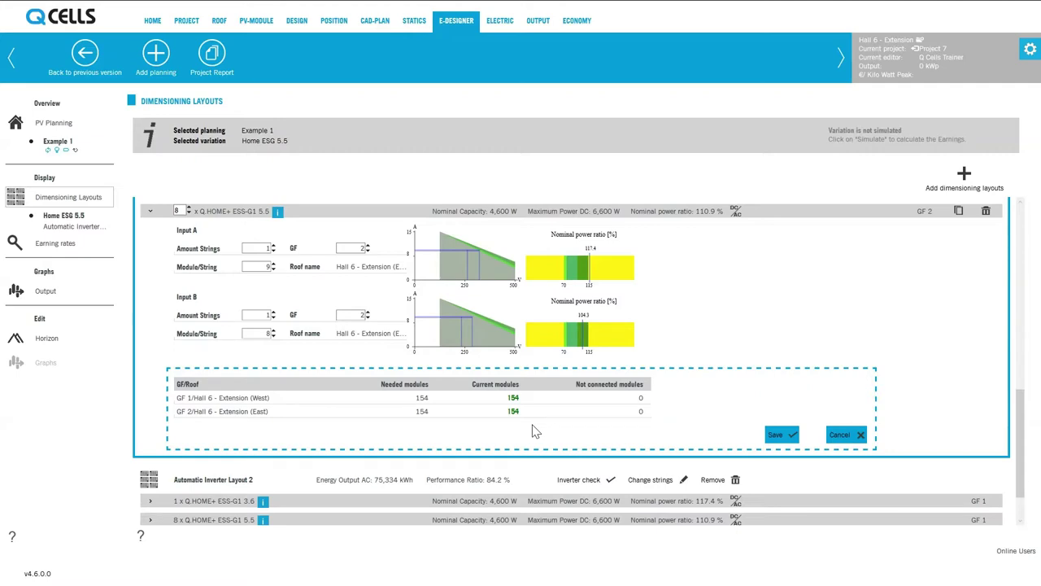
left_click(777, 434)
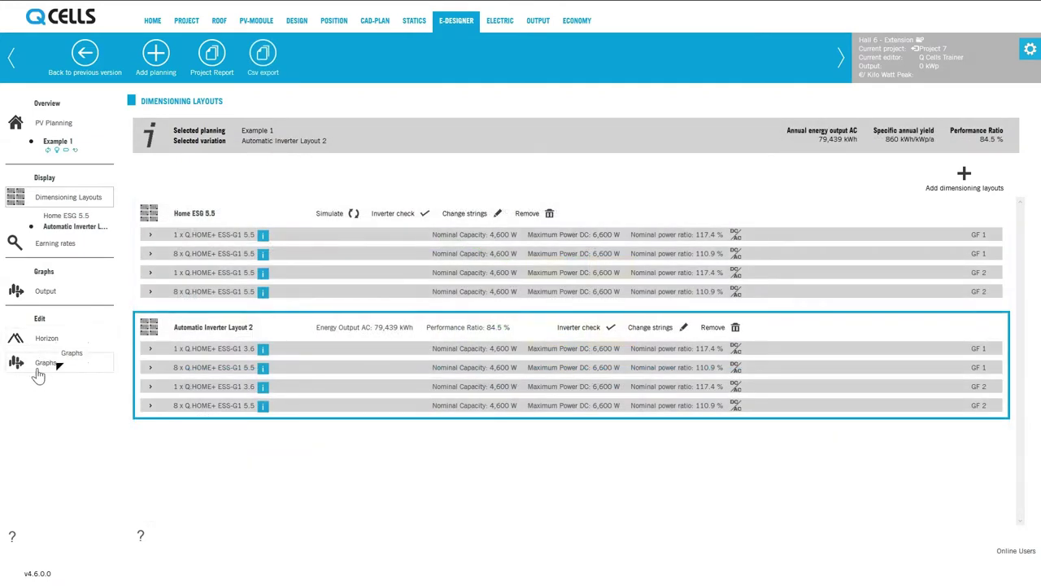
- Start a new combined graph plotting Yield Photovoltaics AC, Global irradiation and Battery discharging energy
left_click(42, 366)
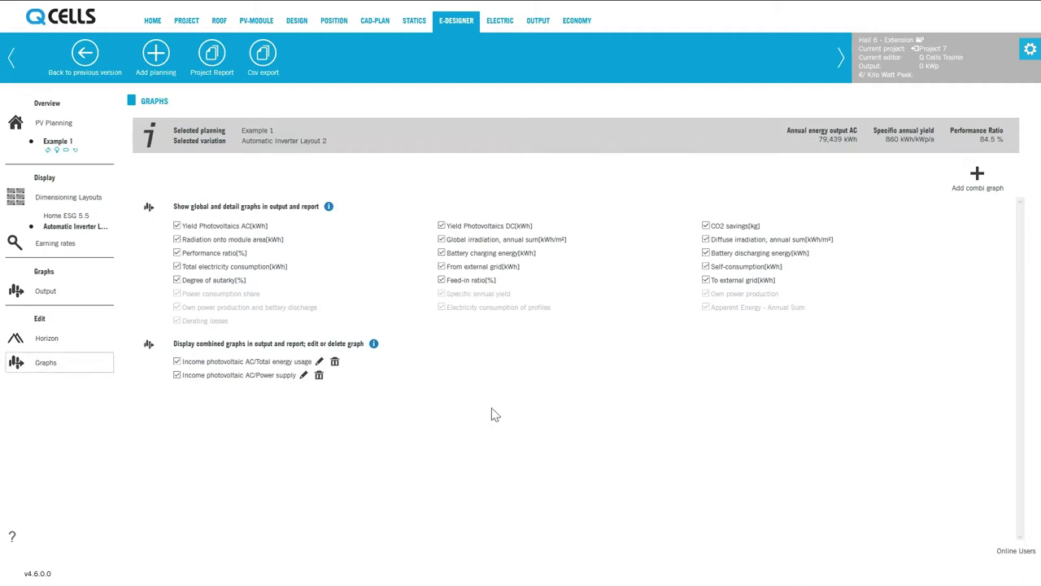
left_click(979, 179)
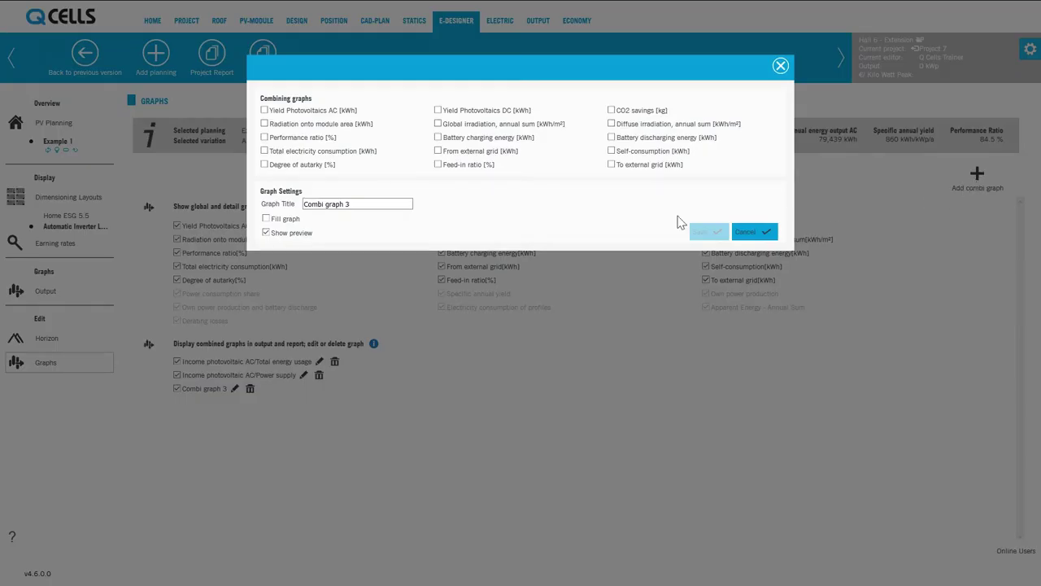
left_click_drag(348, 204, 239, 193)
left_click(264, 111)
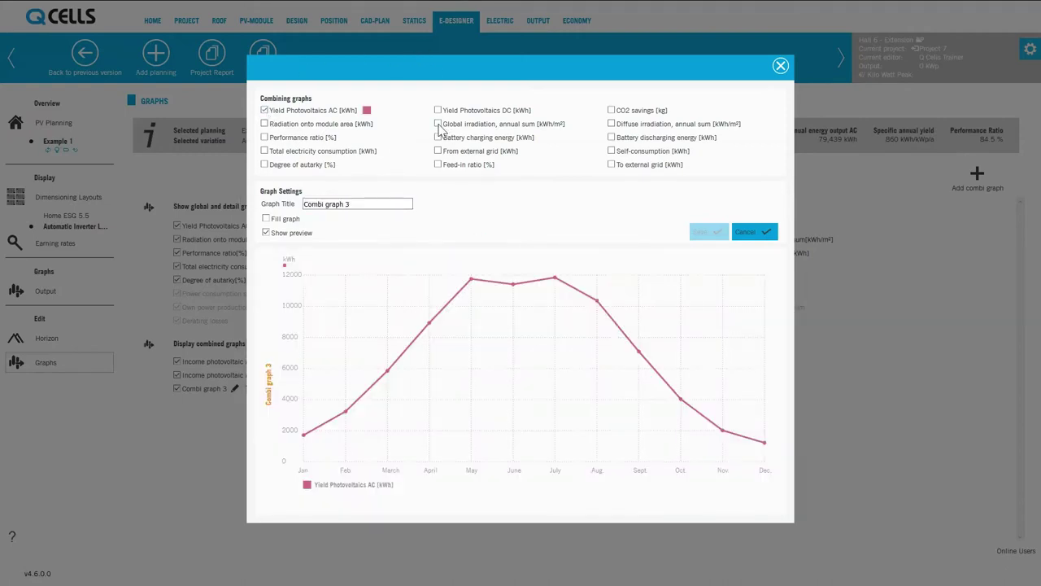
left_click(438, 124)
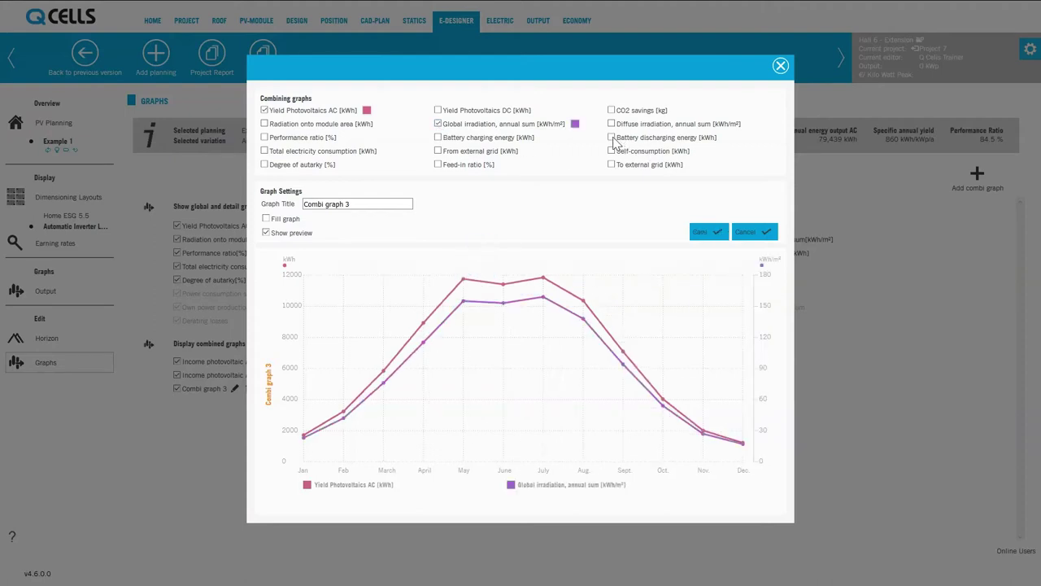
left_click(611, 137)
- Name the graph 'My Graph', fill it, make global irradiation green, and save it
left_click_drag(367, 204, 244, 199)
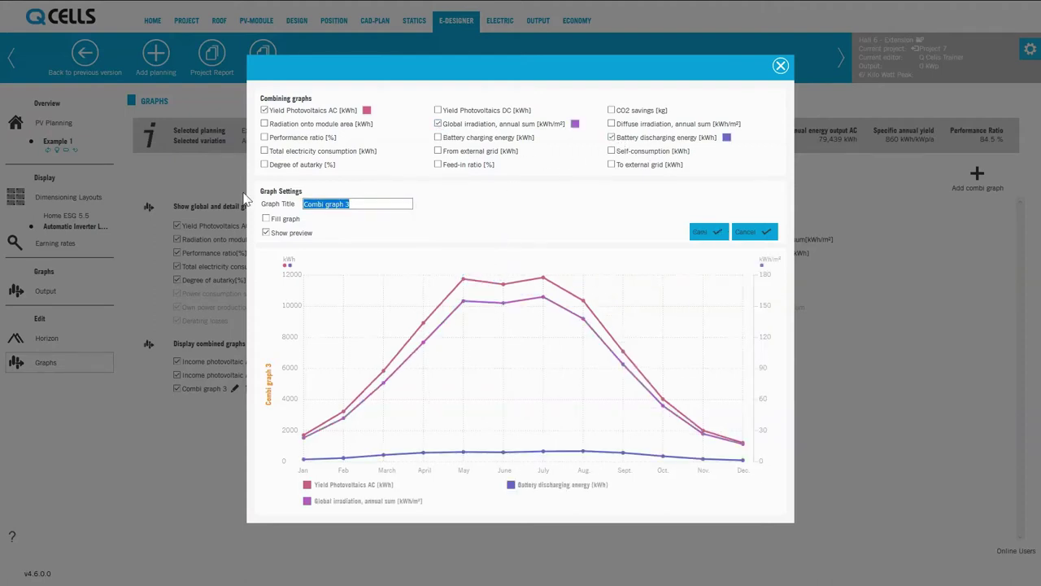
type("My Graph")
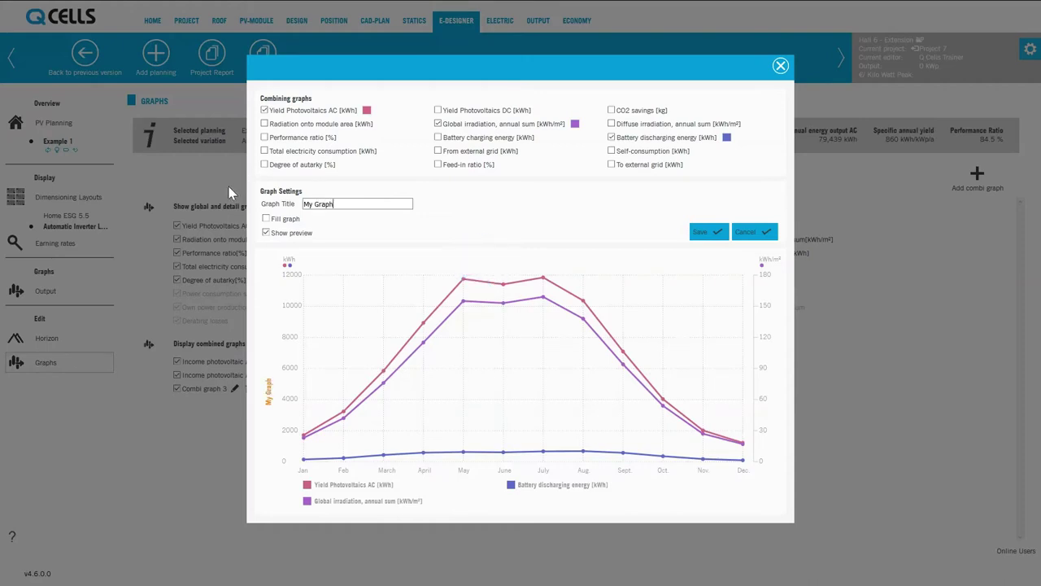
left_click(266, 220)
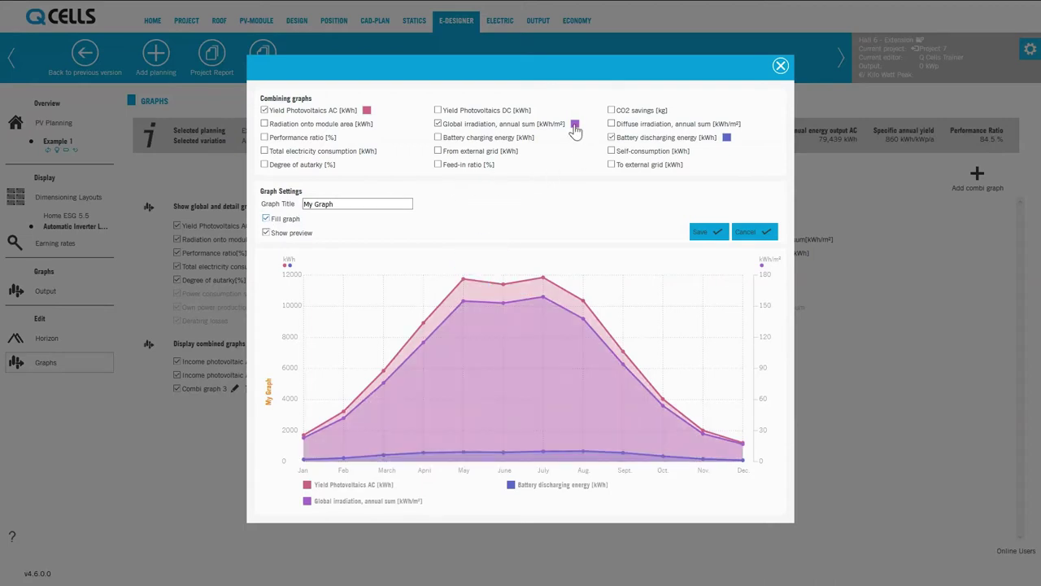
left_click(575, 126)
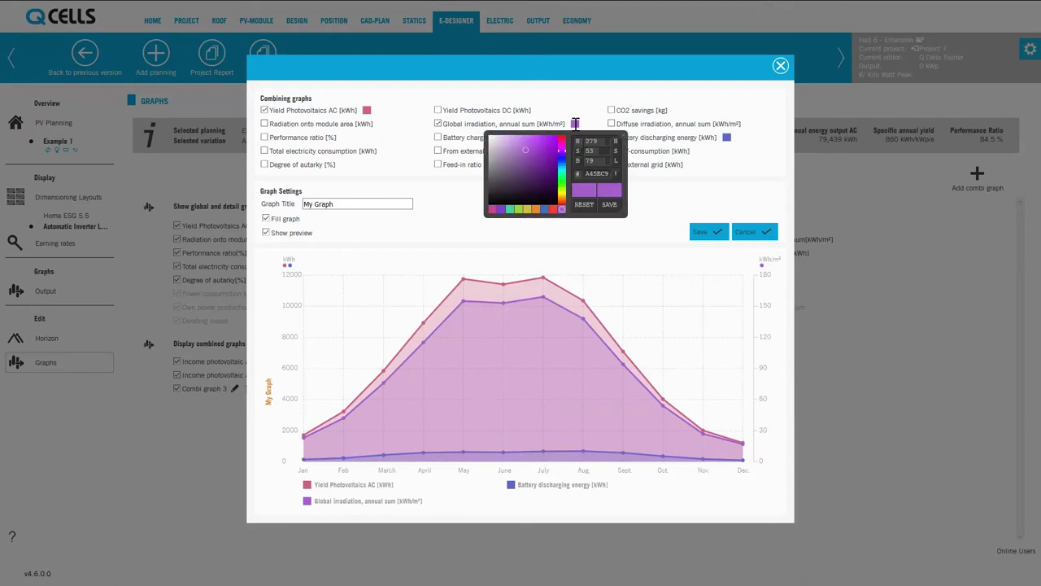
left_click(562, 184)
left_click(549, 152)
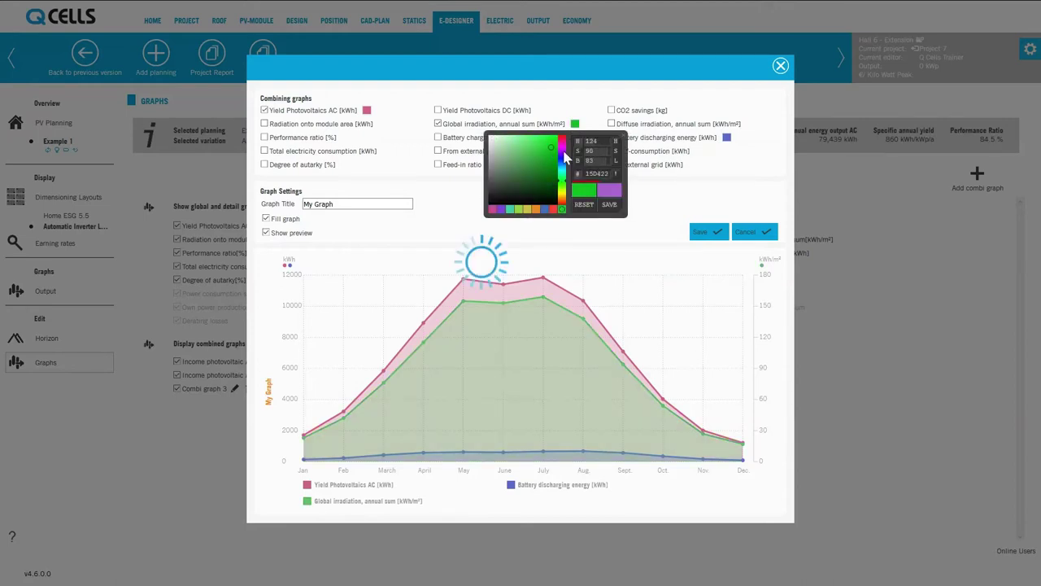
left_click(682, 195)
left_click(708, 232)
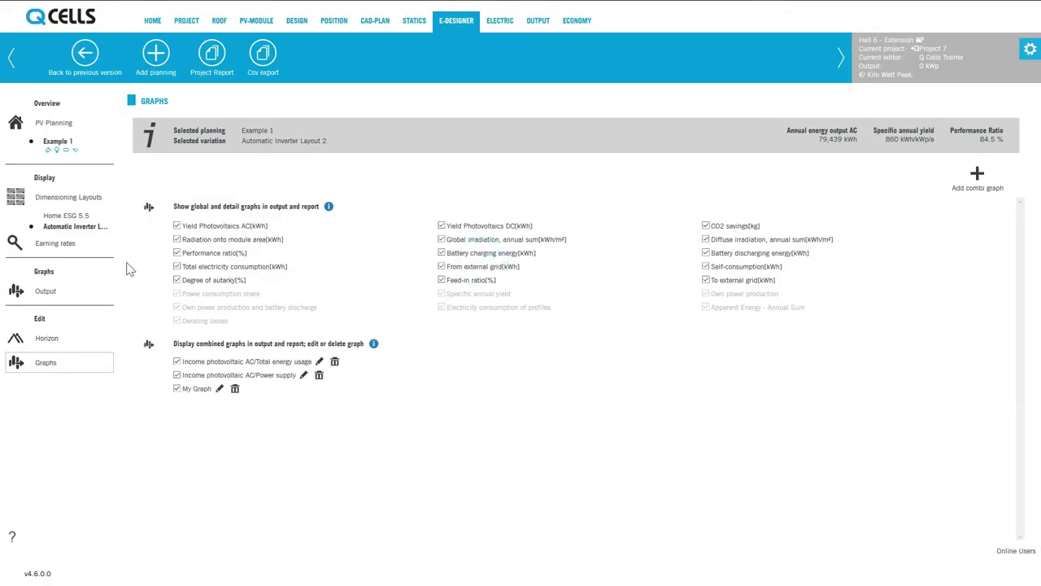
- Display My Graph's monthly values for Automatic Inverter Layout 2 on the Output page
left_click(47, 291)
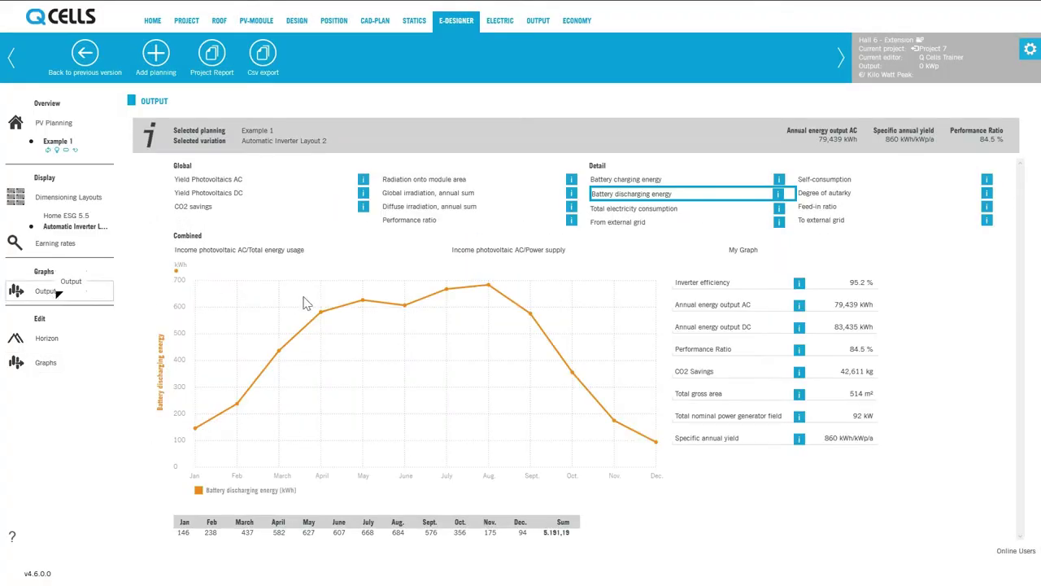
left_click(750, 254)
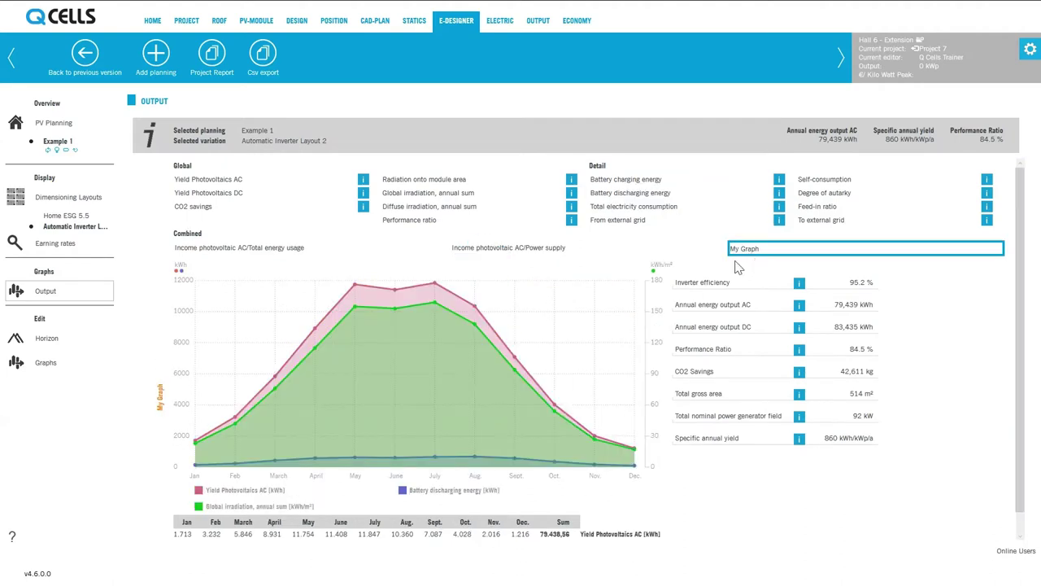
scroll(615, 388, "down", 2)
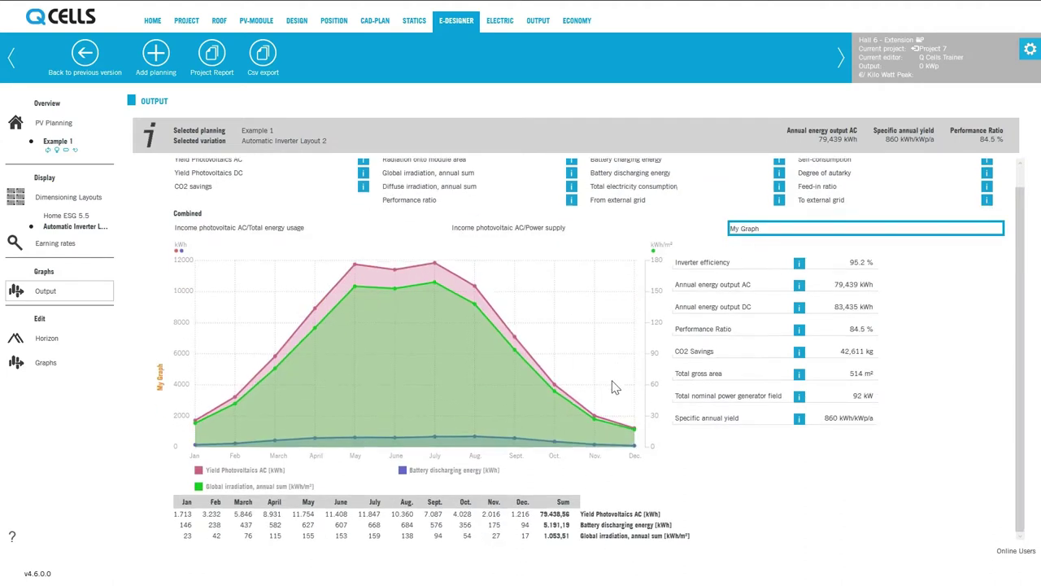
- Generate a 35° horizon obstruction from azimuth -40 to 10 and confirm re-simulating all plannings
left_click(43, 343)
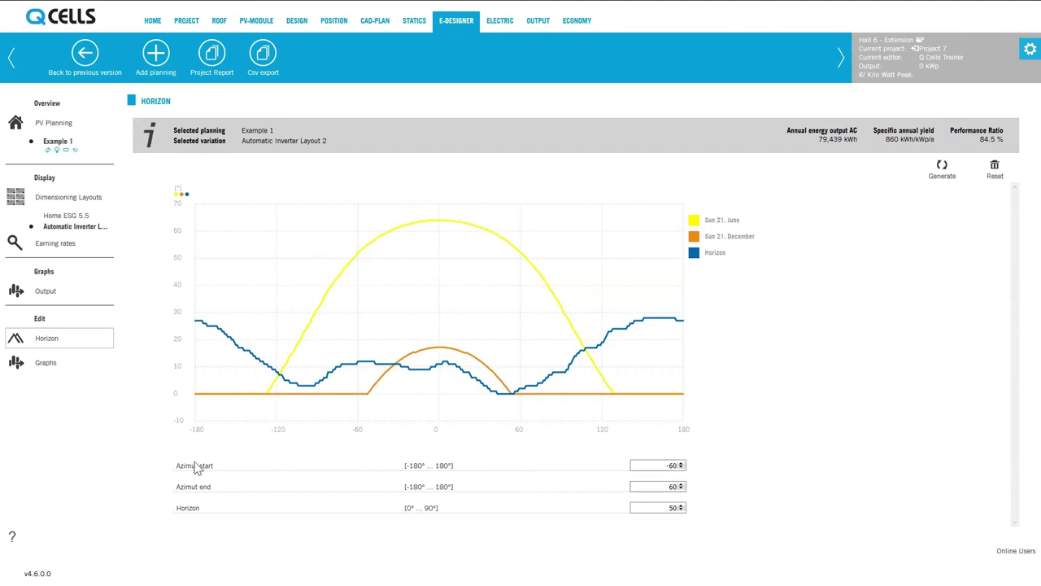
left_click(673, 463)
double_click(672, 462)
type("40")
left_click(670, 486)
double_click(670, 487)
type("10")
double_click(671, 506)
type("35")
left_click(942, 177)
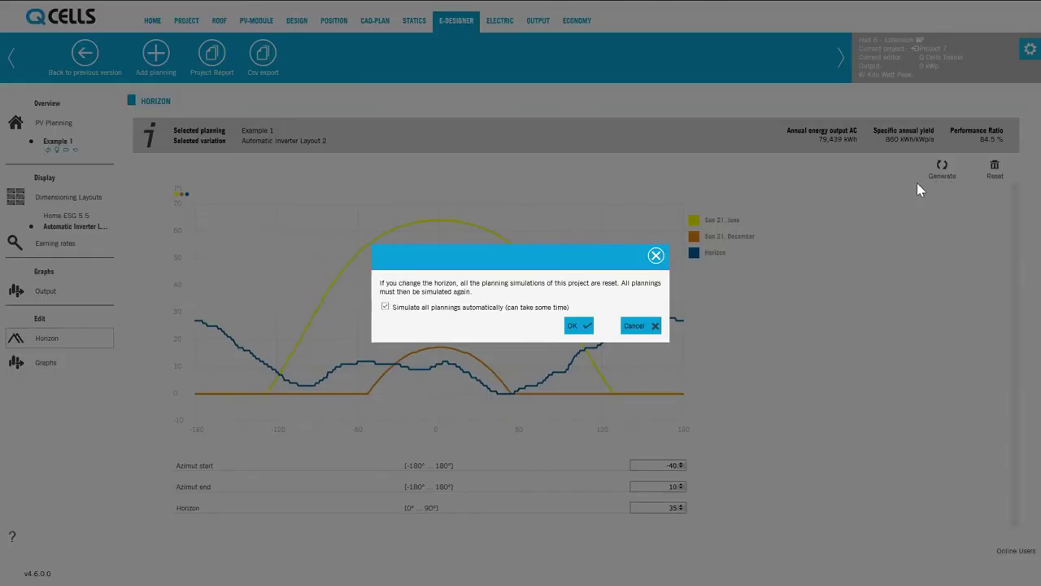
left_click(584, 329)
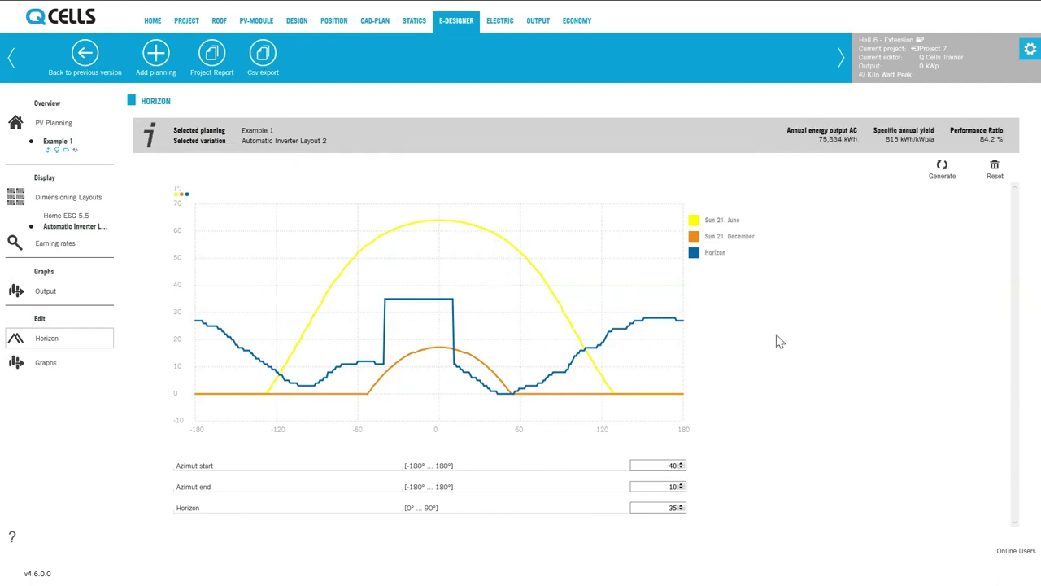
- Re-simulate the Home ESG 5.5 layout and show the Project Report options
left_click(88, 196)
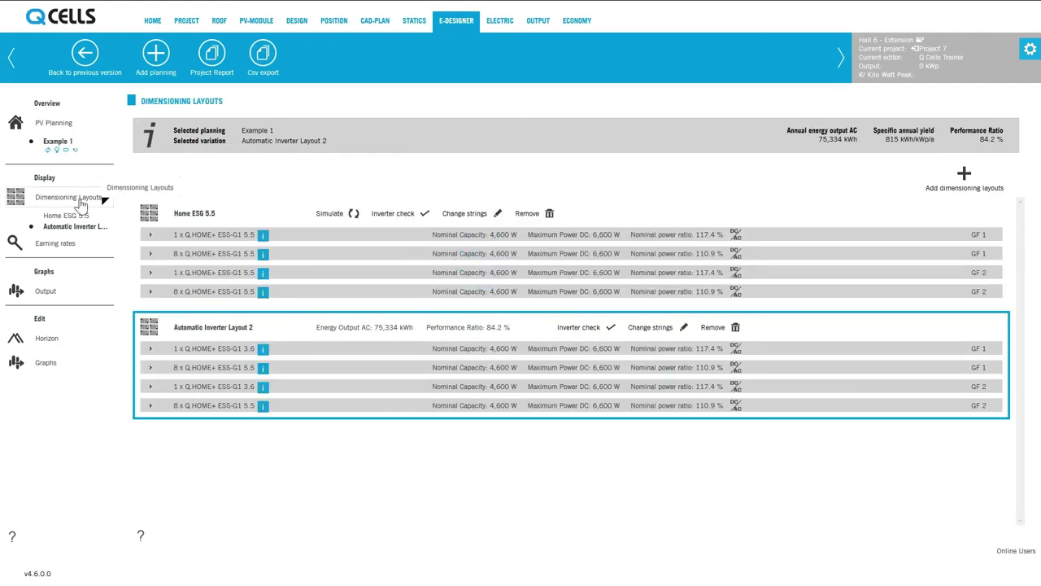
left_click(353, 213)
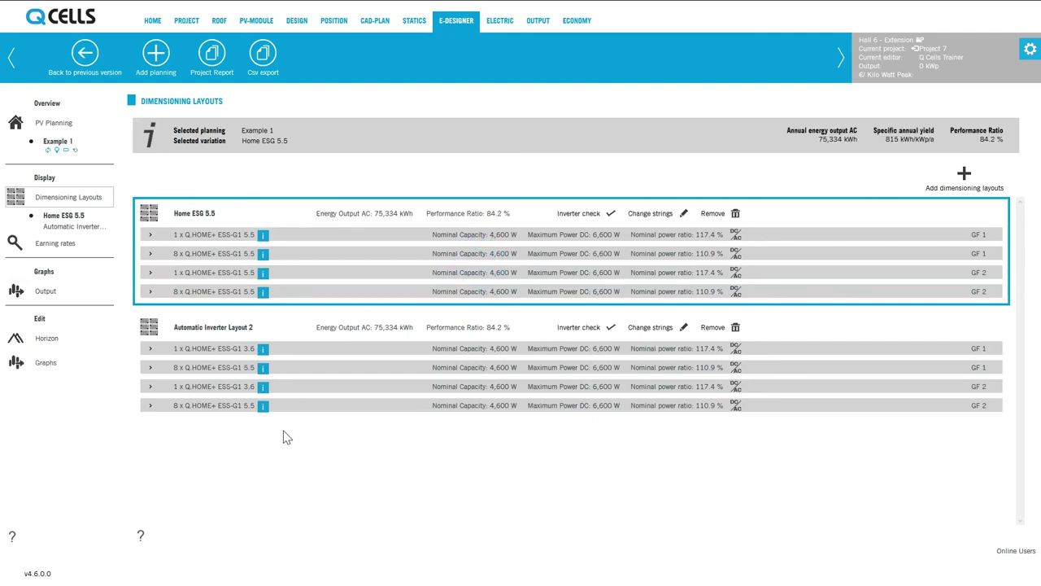
left_click(213, 59)
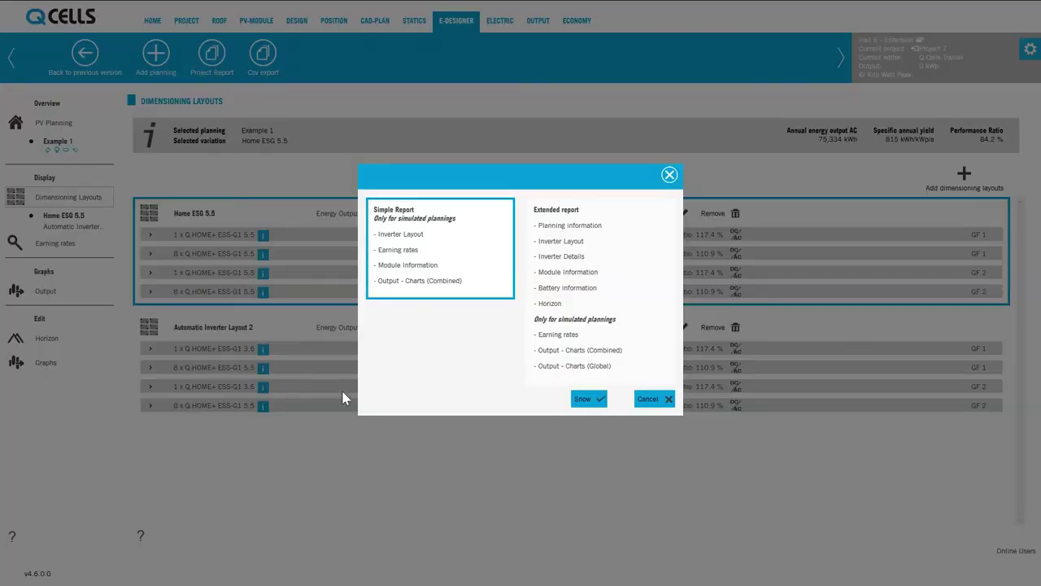